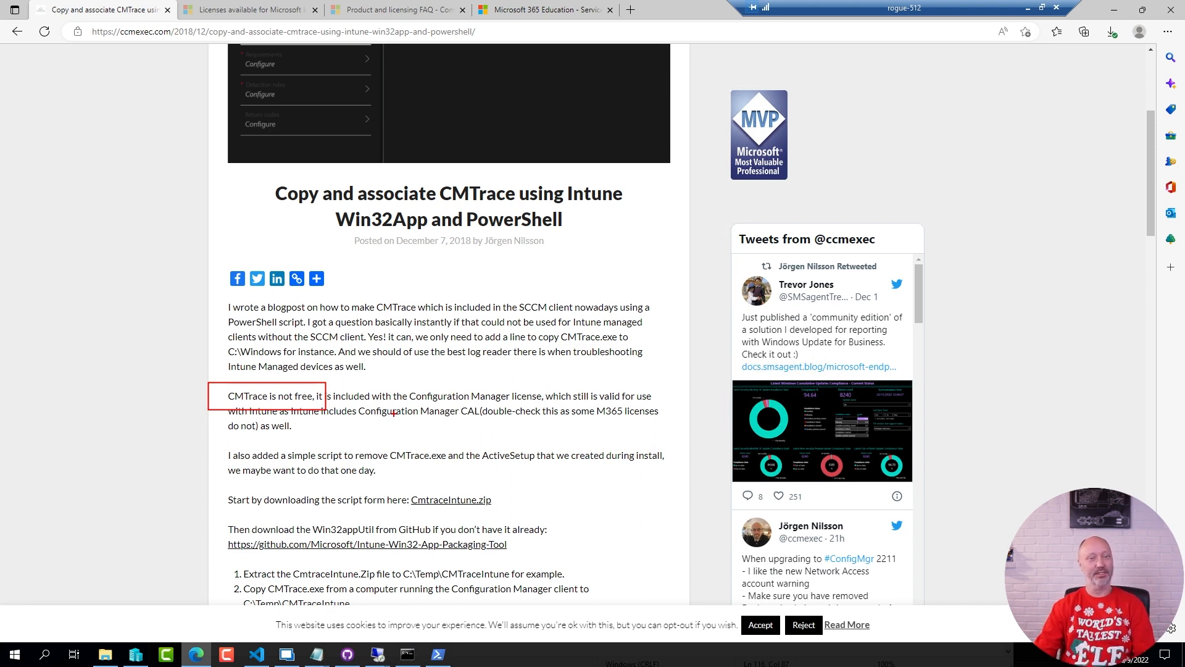
Review the Microsoft Intune licensing article's statement on rights to use Microsoft Endpoint Configuration Manager
key("Escape")
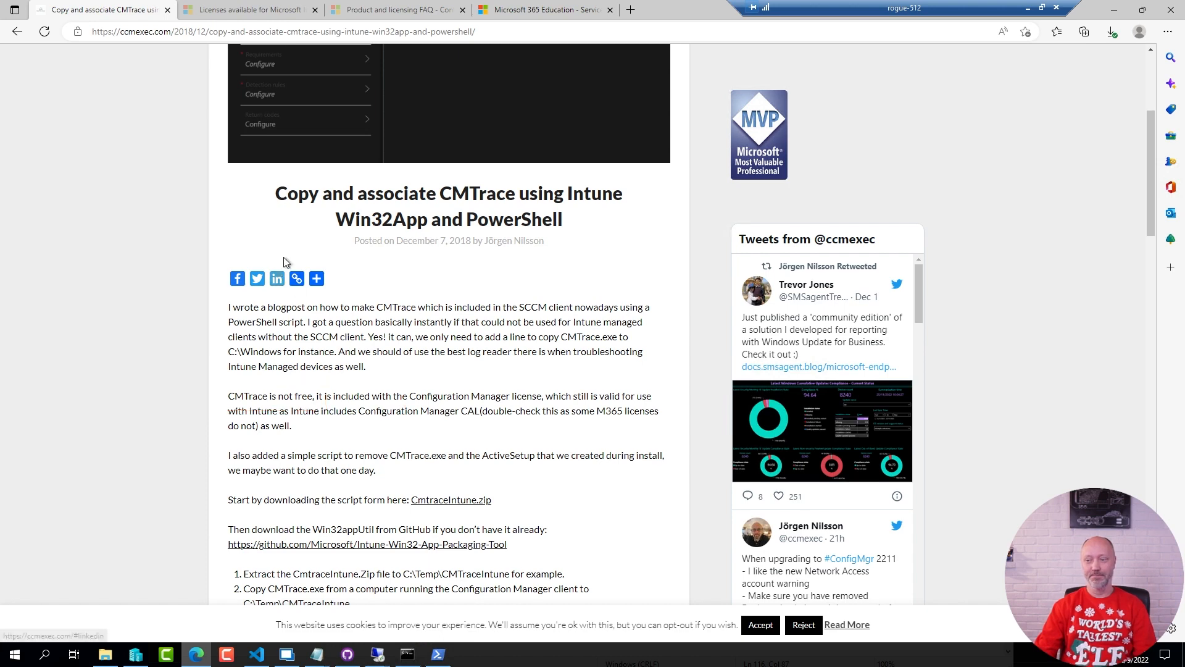
left_click(234, 9)
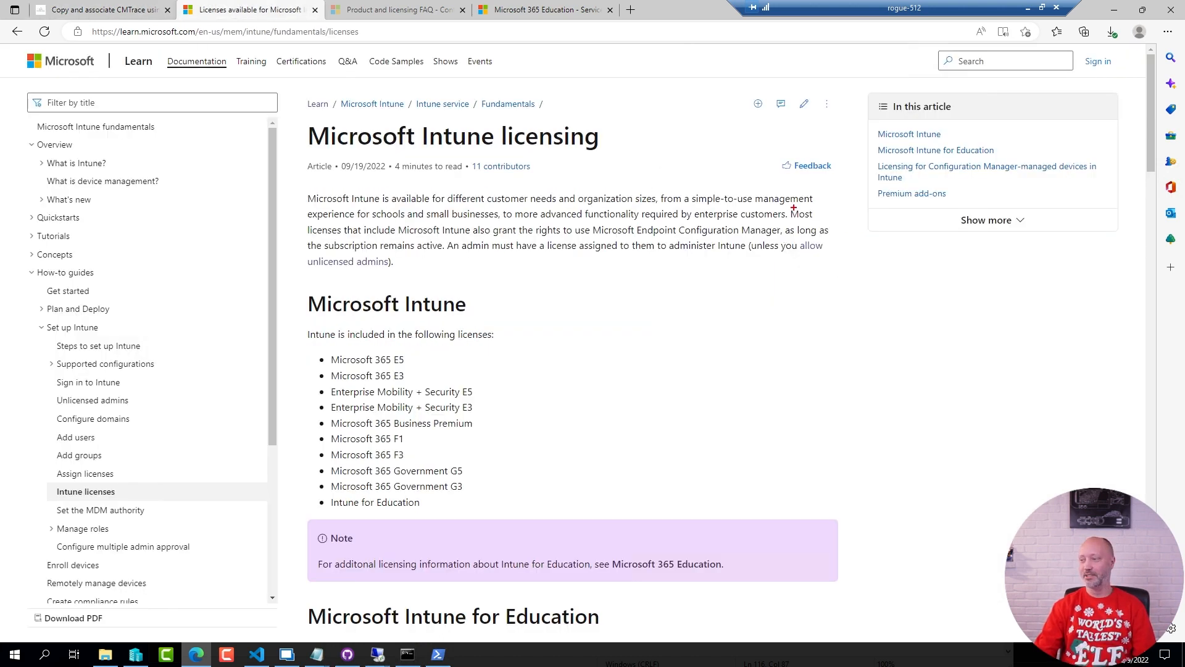
key("ctrl+2")
left_click_drag(780, 220, 844, 219)
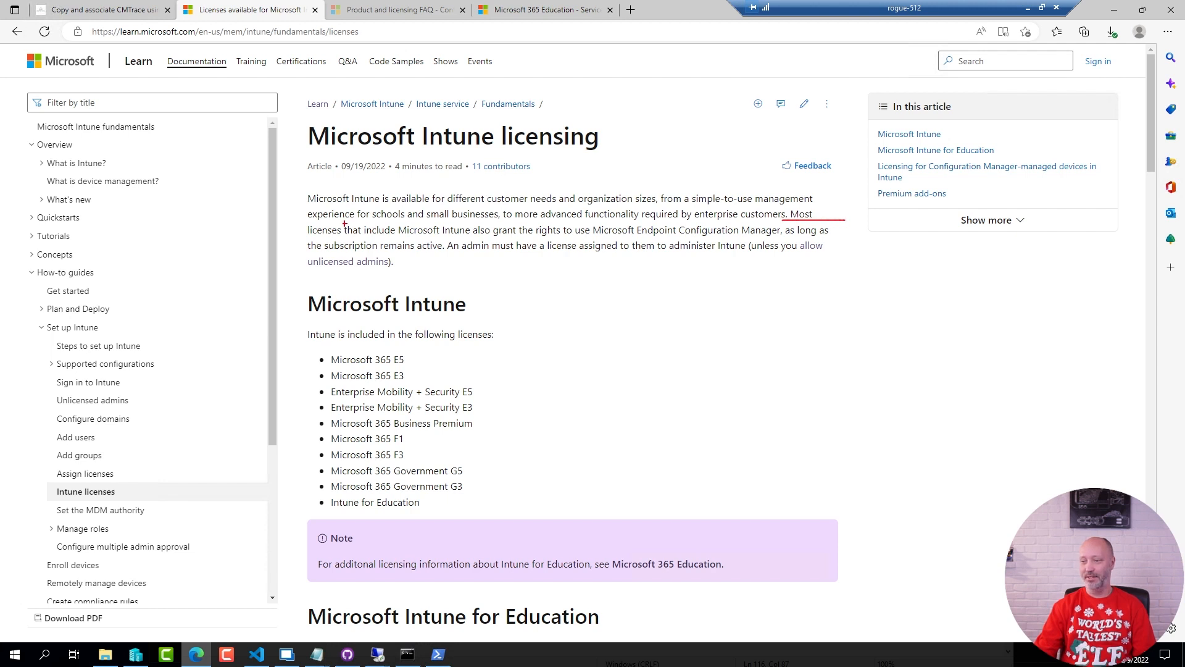
left_click_drag(294, 233, 689, 234)
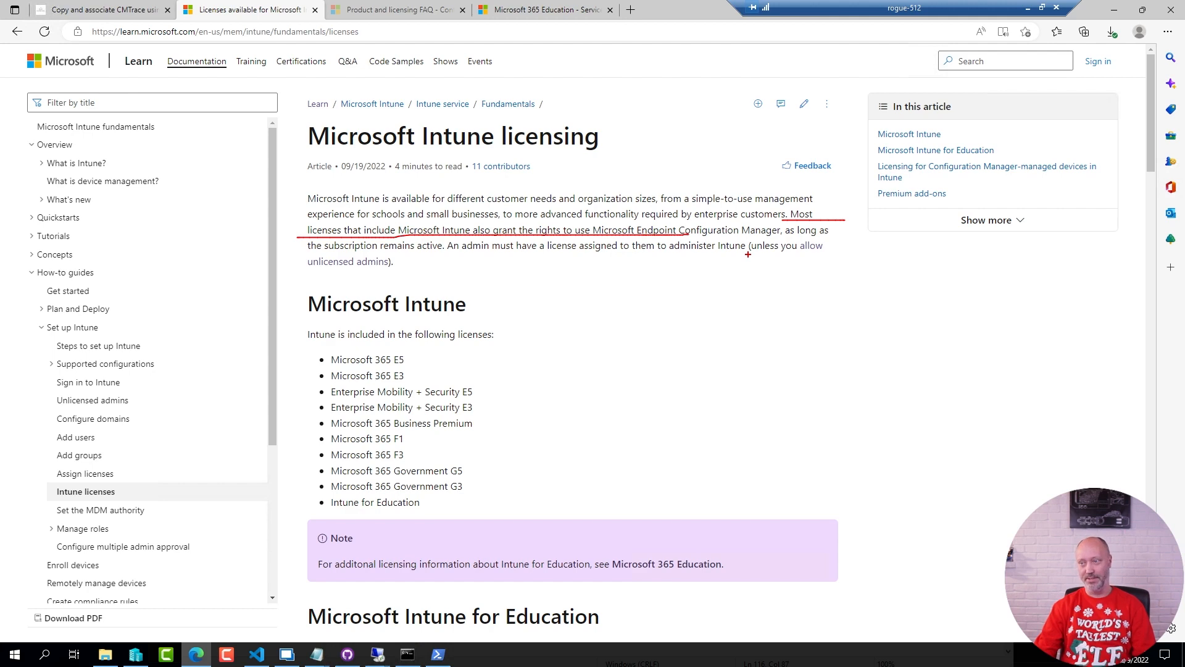
key("Escape")
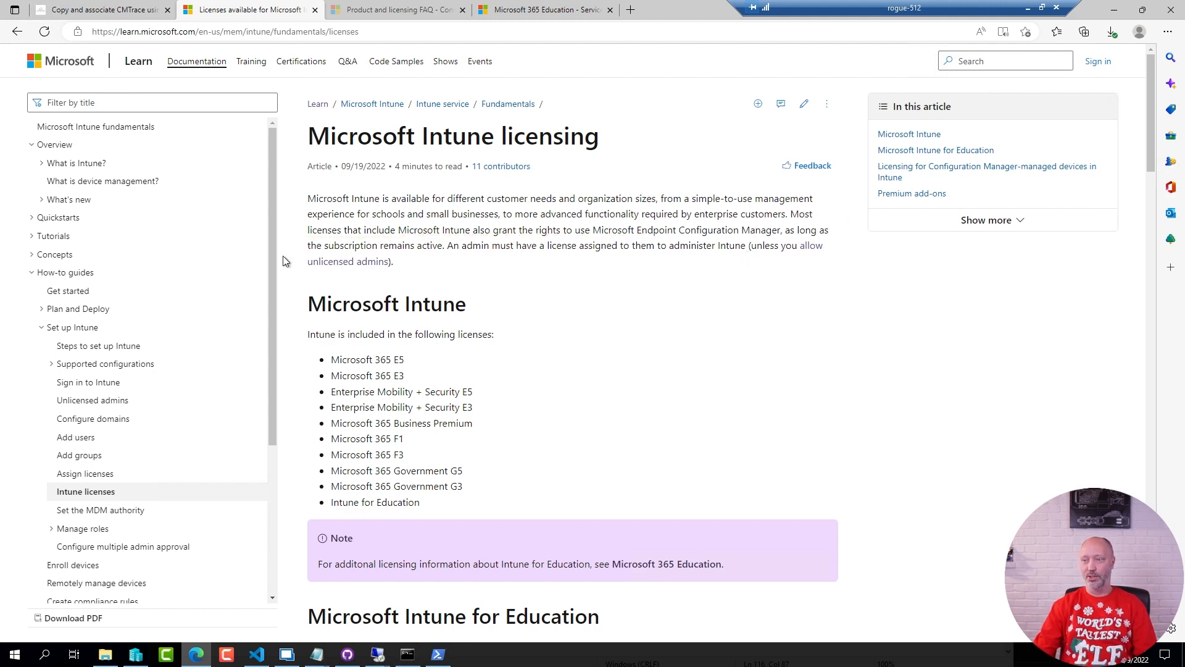
Check the Configuration Manager licensing FAQ for the plans that include it and the note on Microsoft 365 Business Premium
left_click(376, 10)
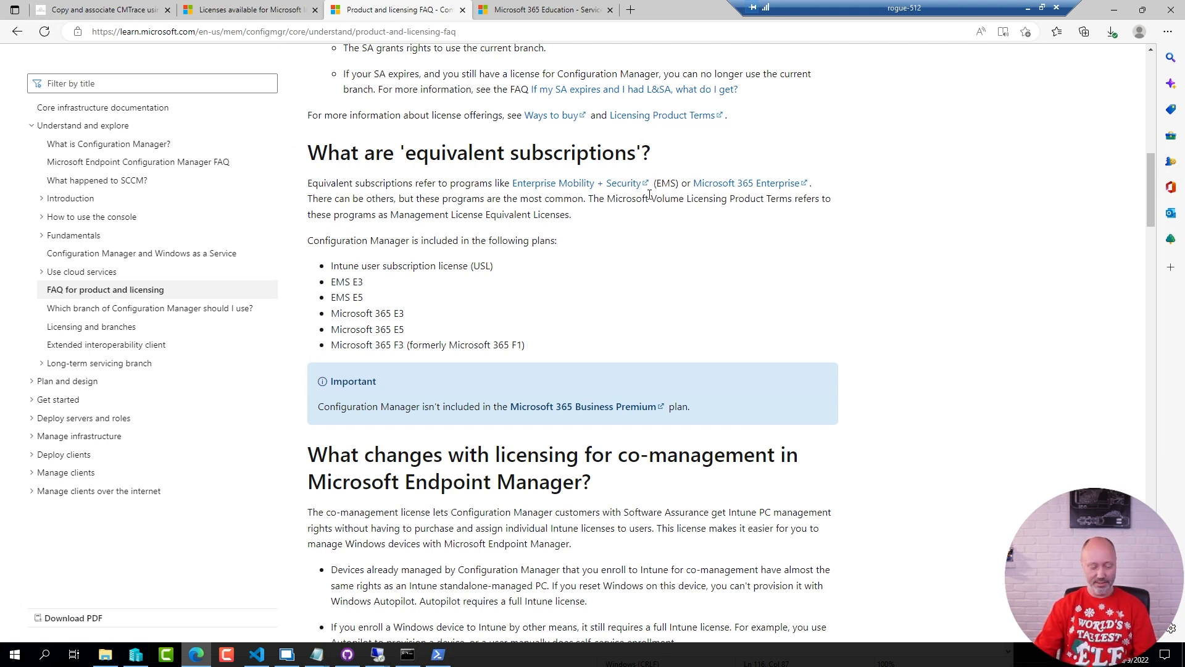
key("ctrl+2")
mouse_move(297, 224)
left_mouse_down()
mouse_move(554, 306)
mouse_move(611, 359)
left_mouse_up()
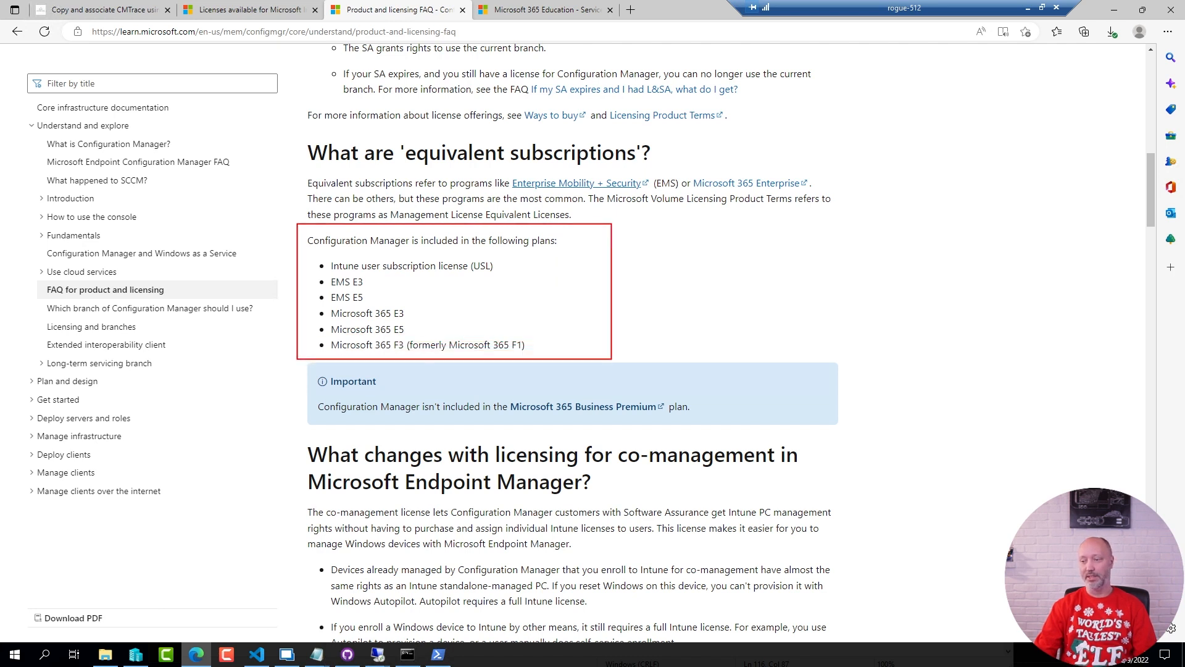
left_click_drag(393, 387, 743, 426)
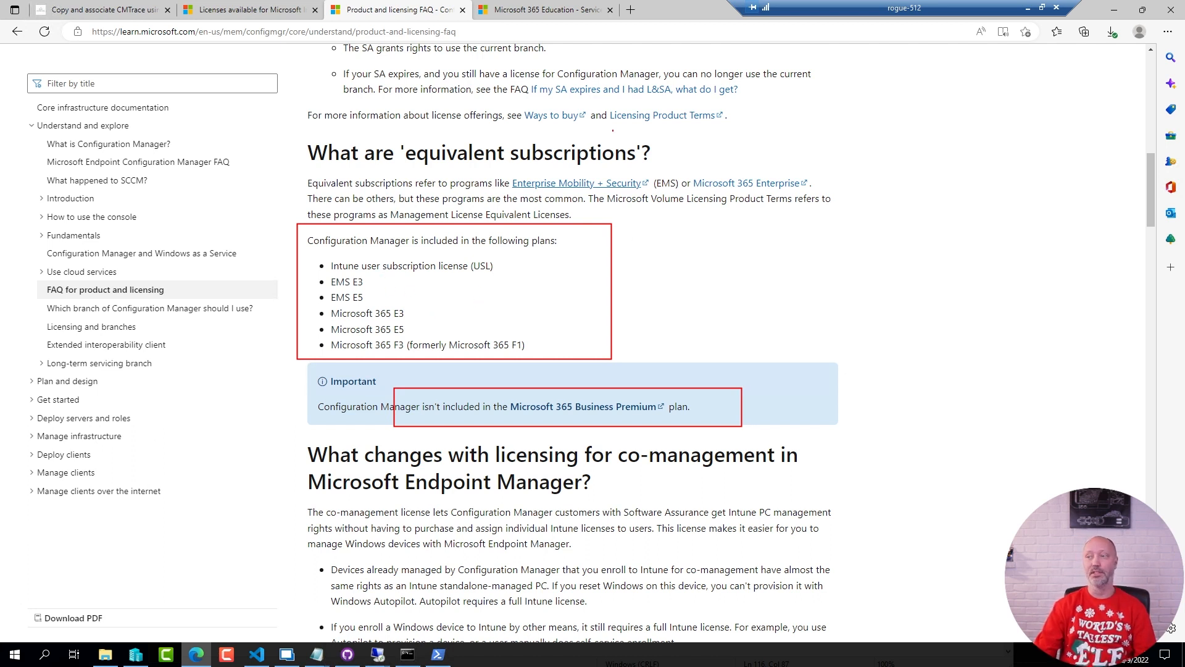
key("Escape")
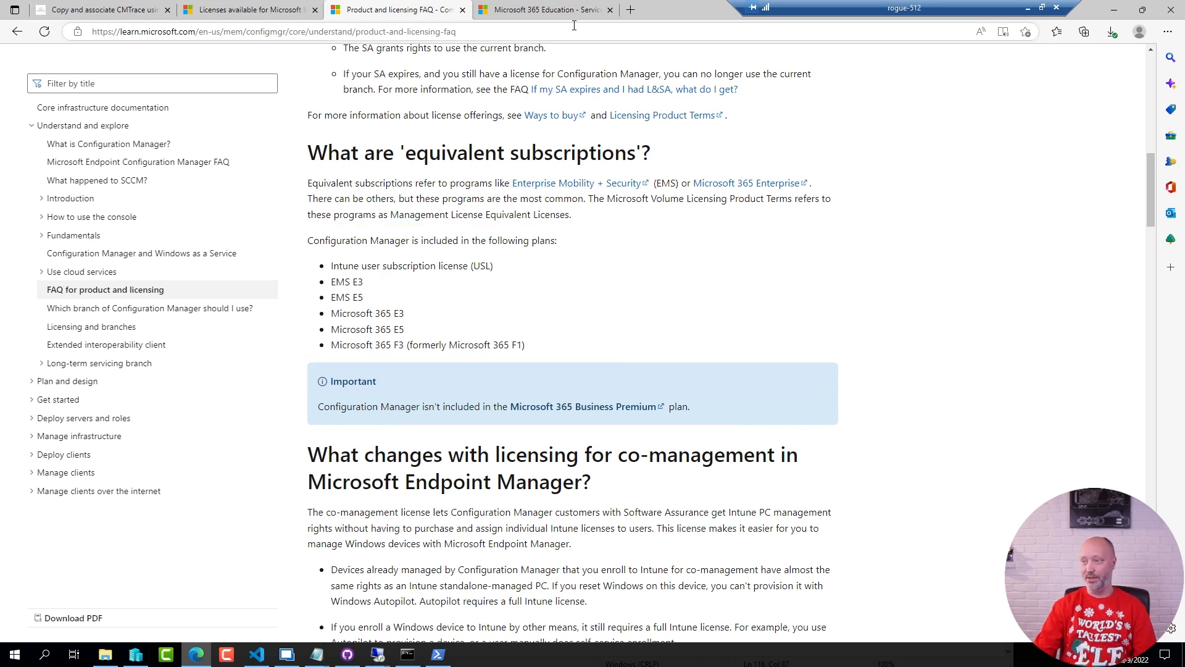
Find "conf" in the Microsoft 365 Education article and examine the Configuration Manager row for the A3 and A5 plans
left_click(559, 11)
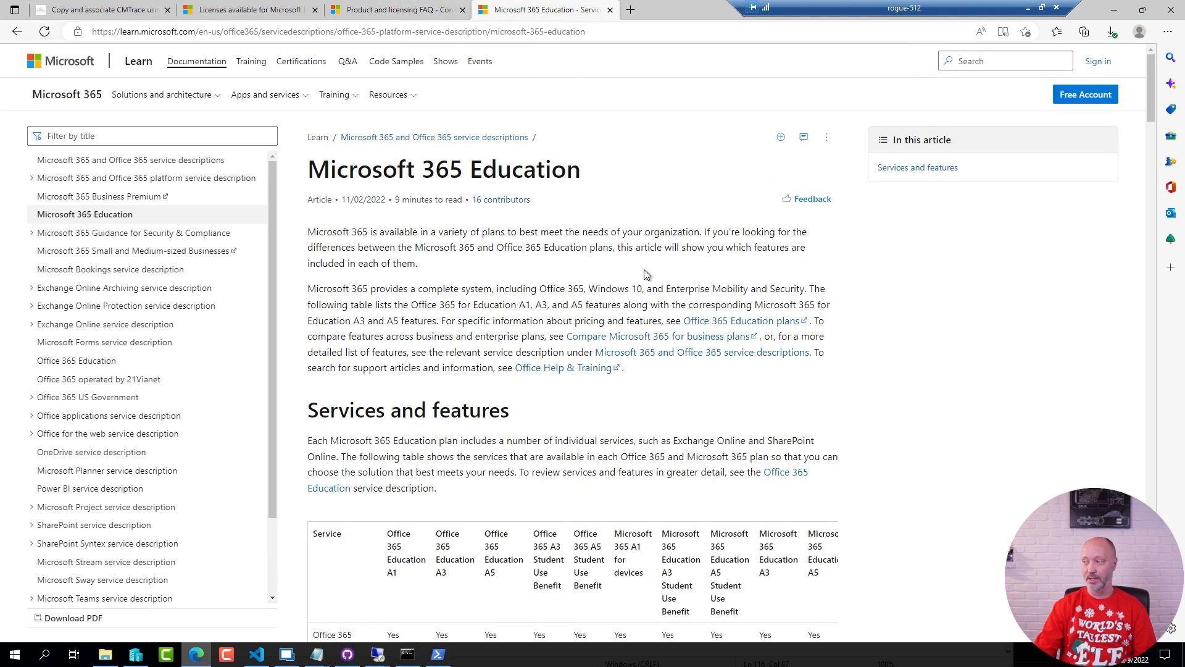
key("ctrl+f")
type("conf")
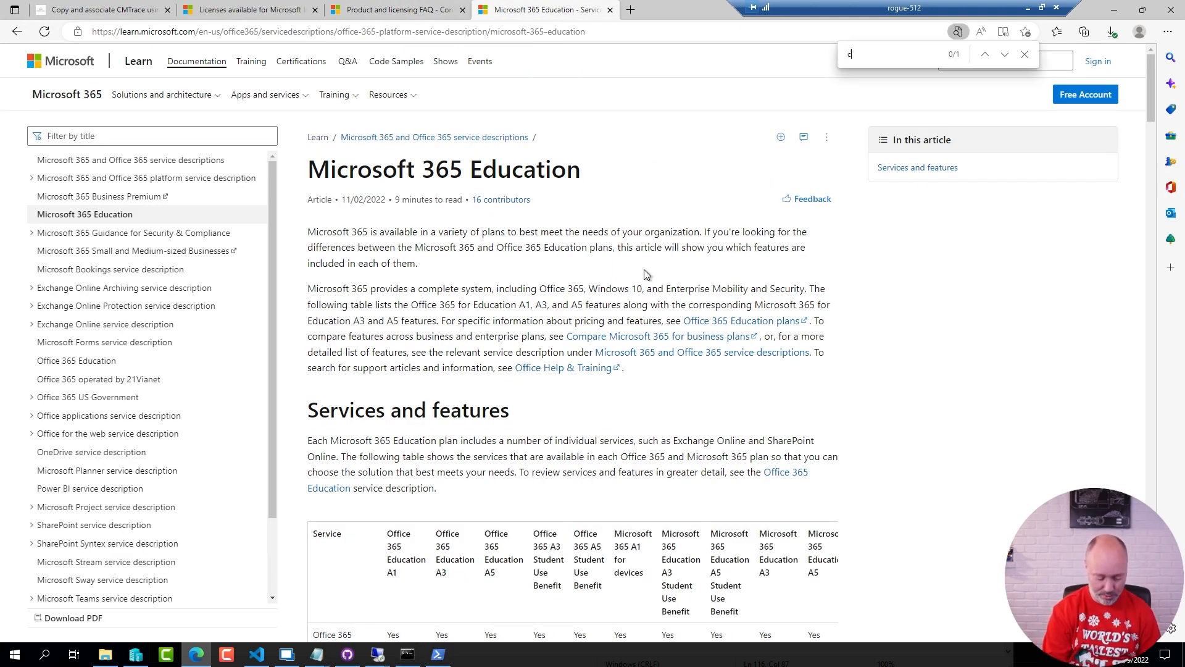
left_click(1005, 55)
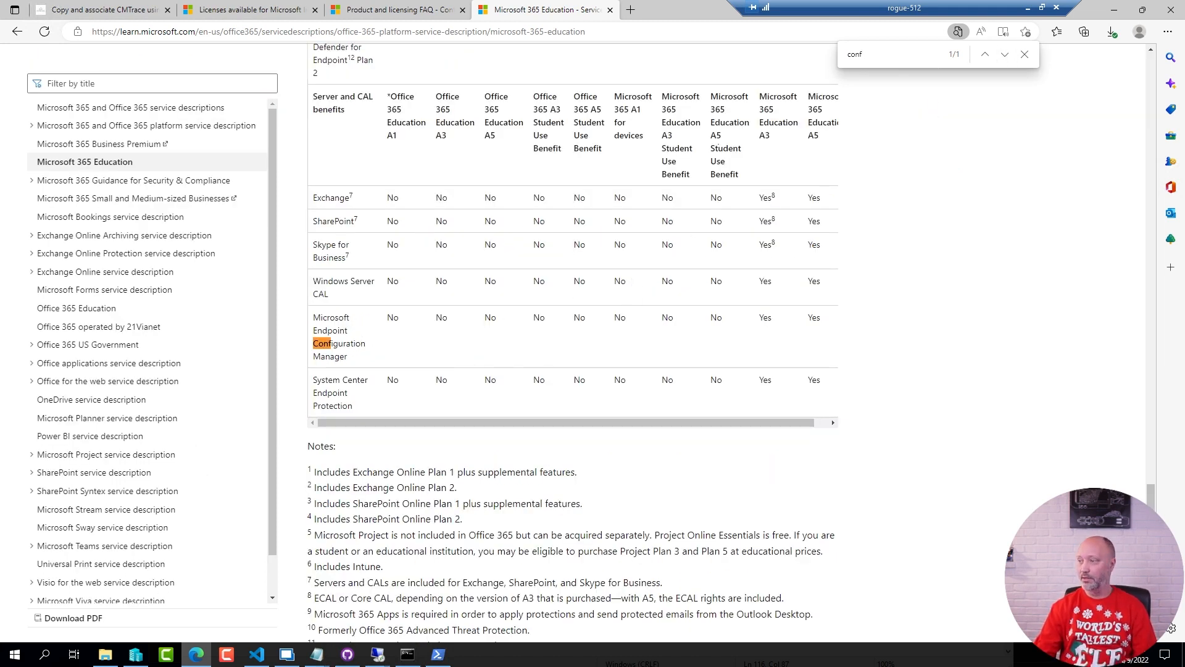
mouse_move(737, 78)
left_mouse_down()
mouse_move(807, 167)
mouse_move(864, 358)
left_mouse_up()
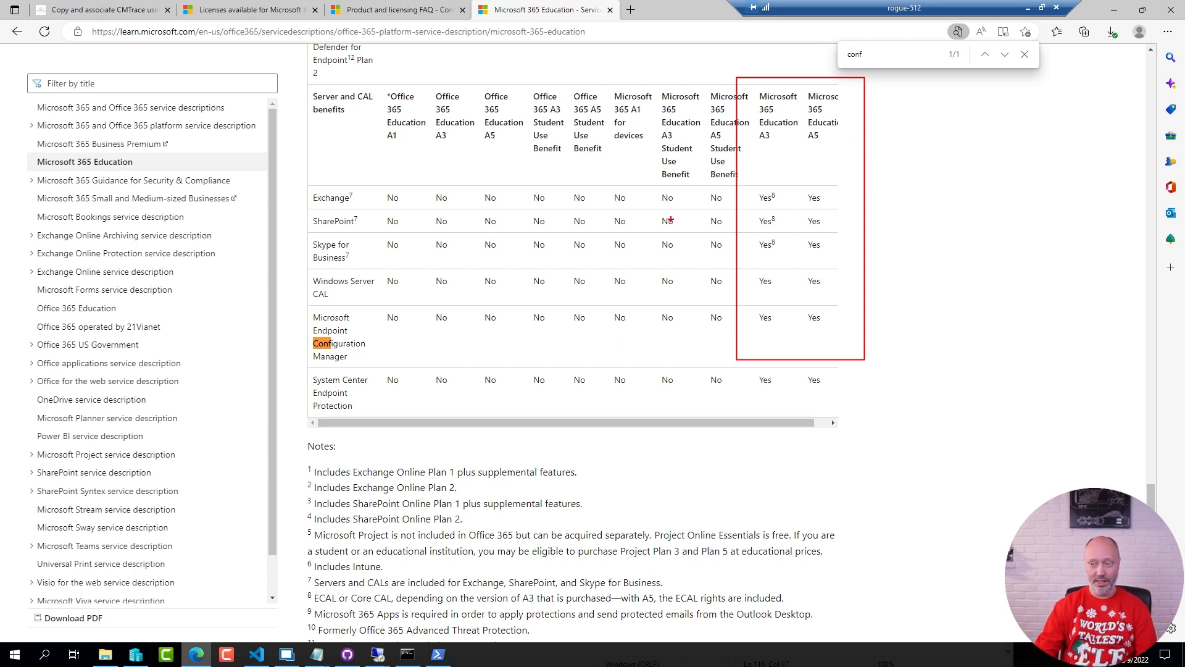
key("Escape")
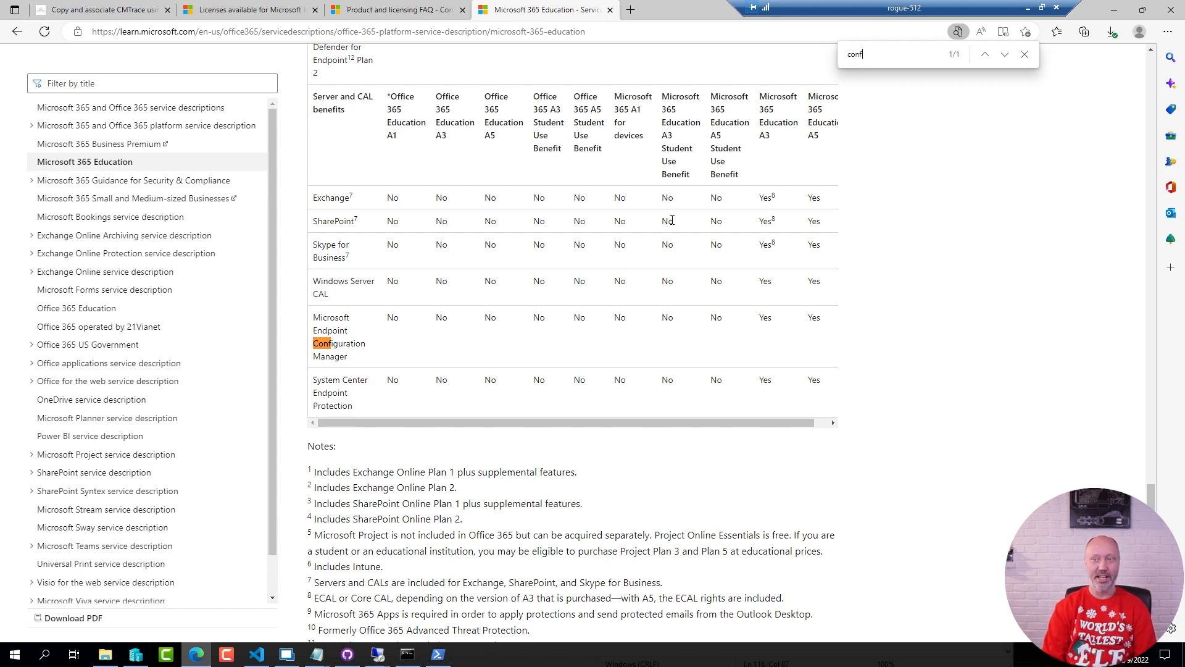
Return to the CMTrace blog post, then open the extracted CmtraceIntune folder in Downloads in File Explorer
left_click(77, 11)
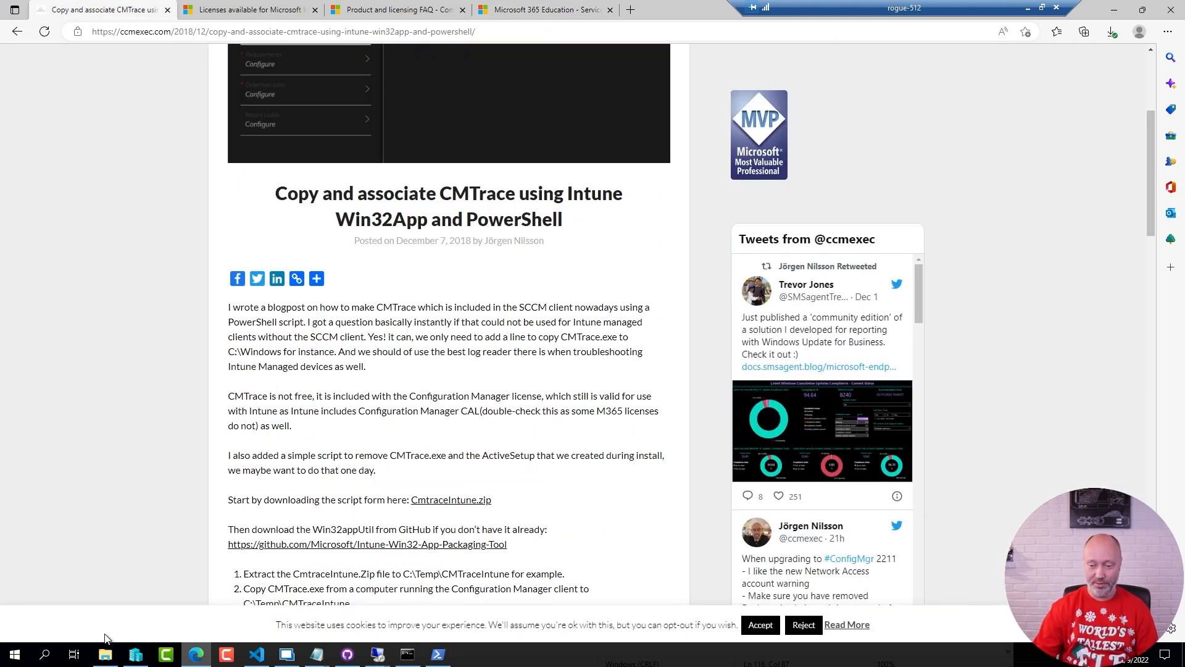
left_click(105, 655)
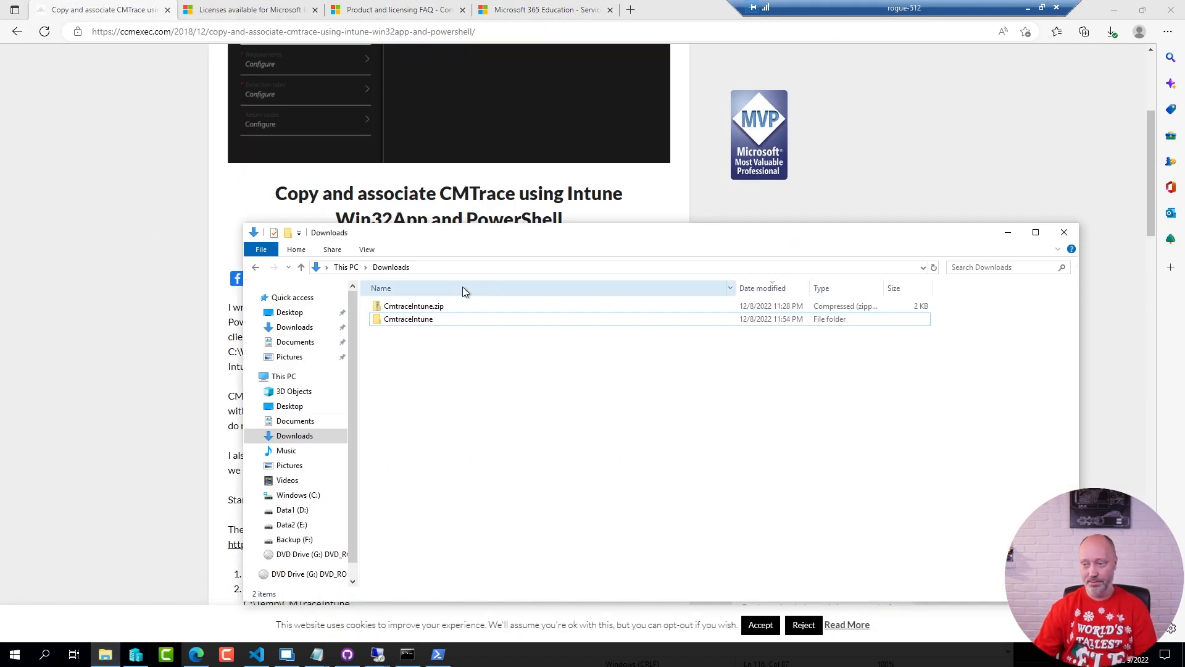
double_click(441, 318)
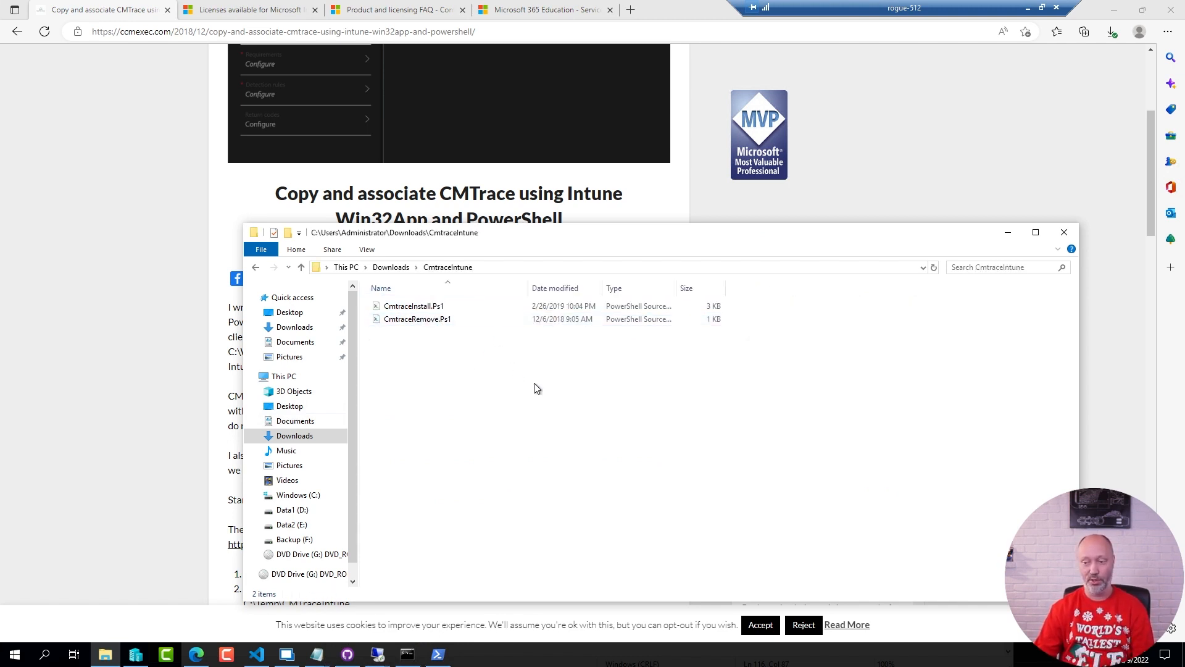
Open the folder E:\Demo\Intune\Win32Apps\CMTrace\Source to view the CMTrace source files
left_click(301, 526)
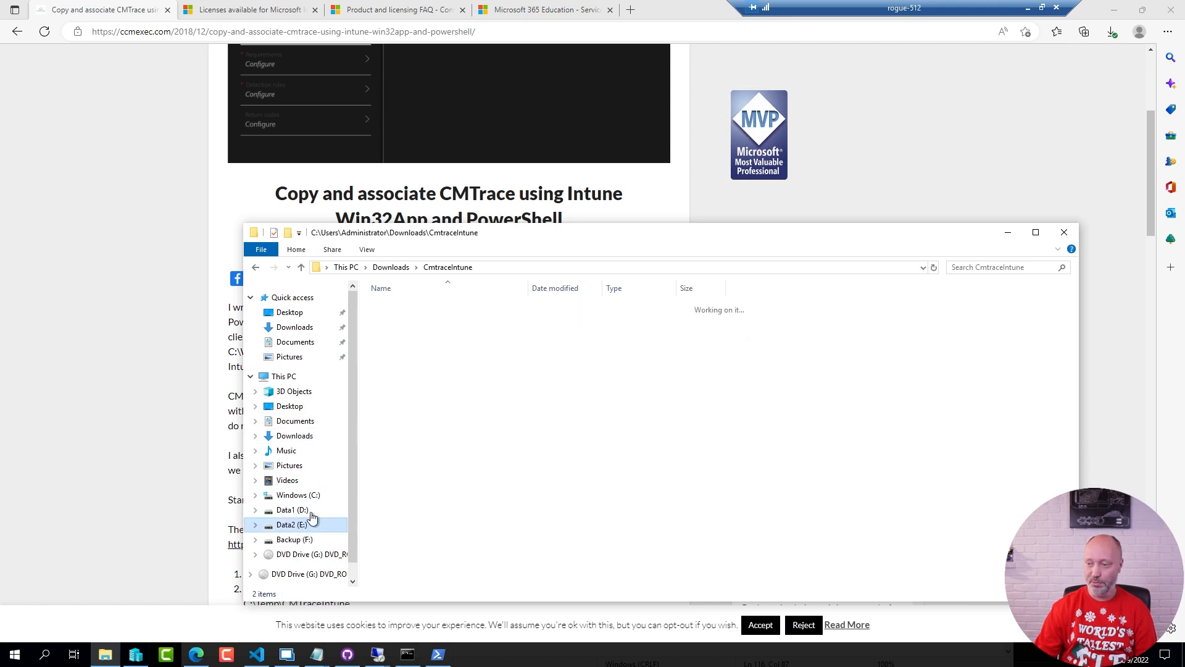
double_click(394, 320)
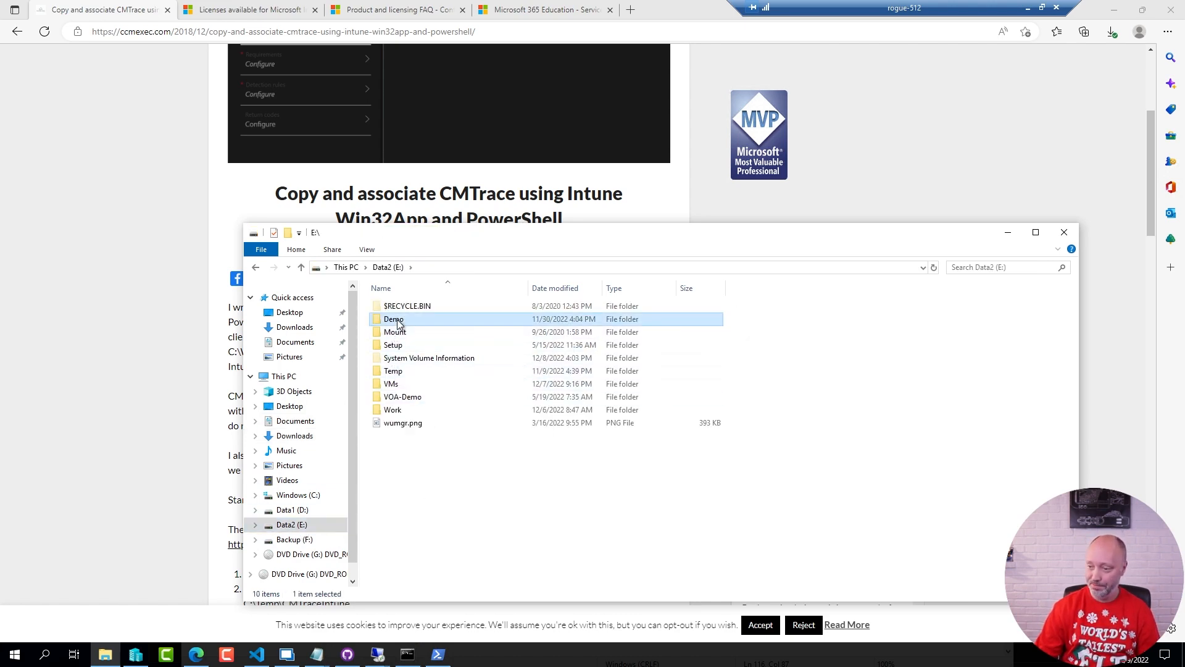
type("int")
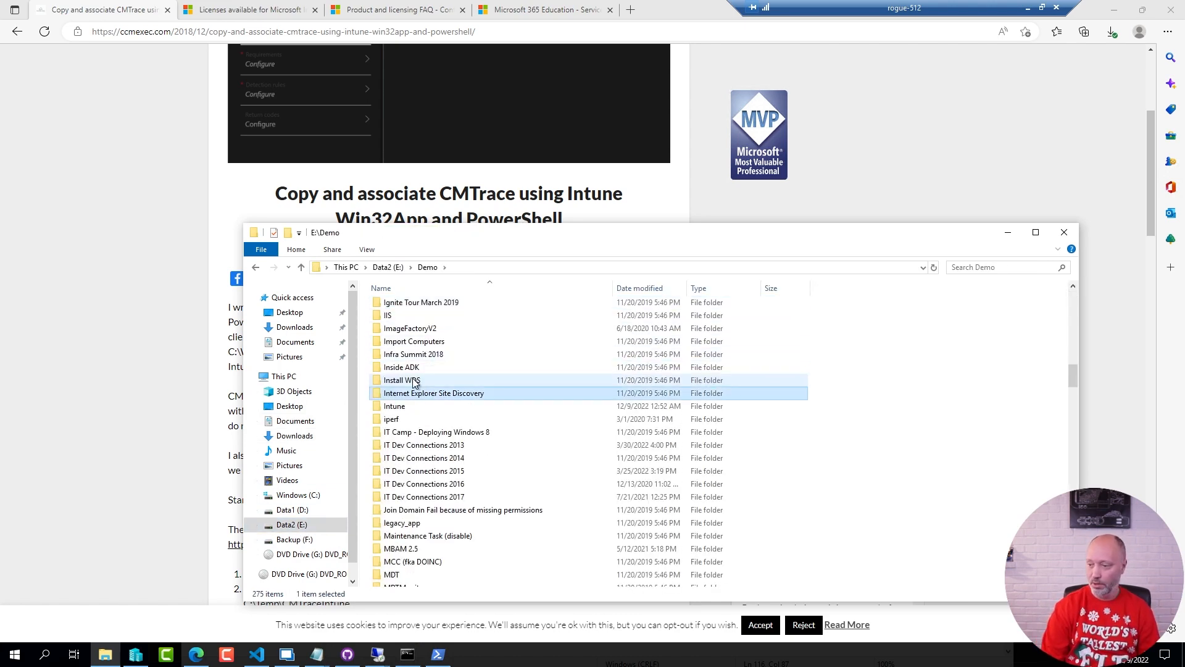
type("u")
key("Return")
scroll(560, 502, "down", 8)
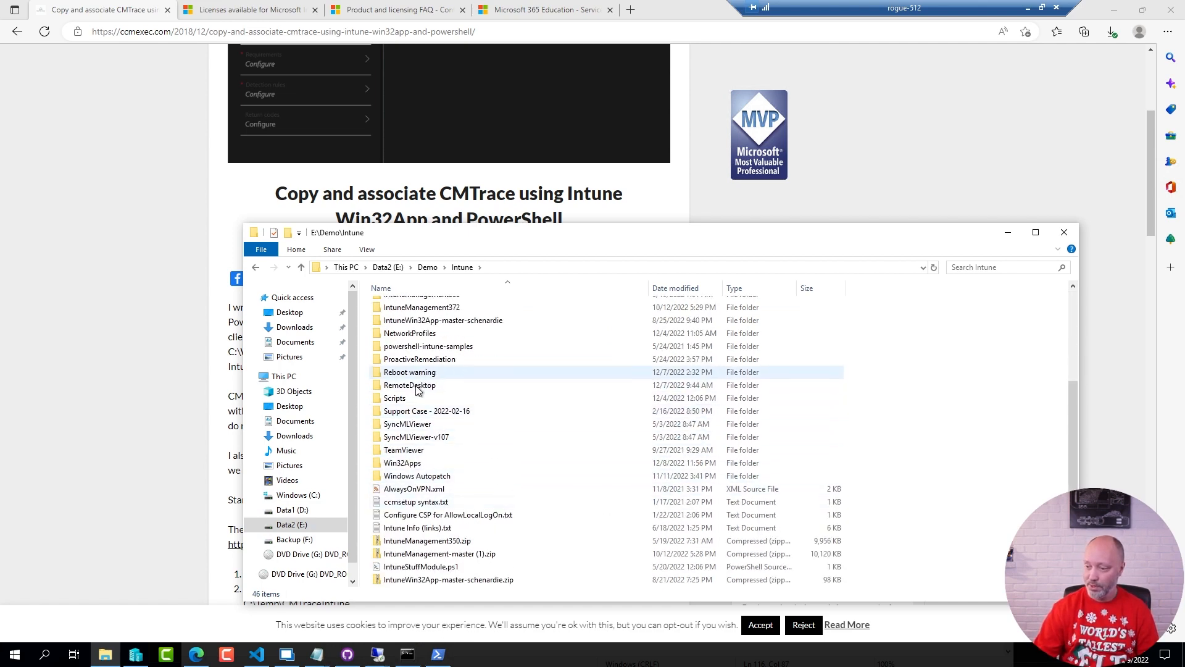
double_click(407, 463)
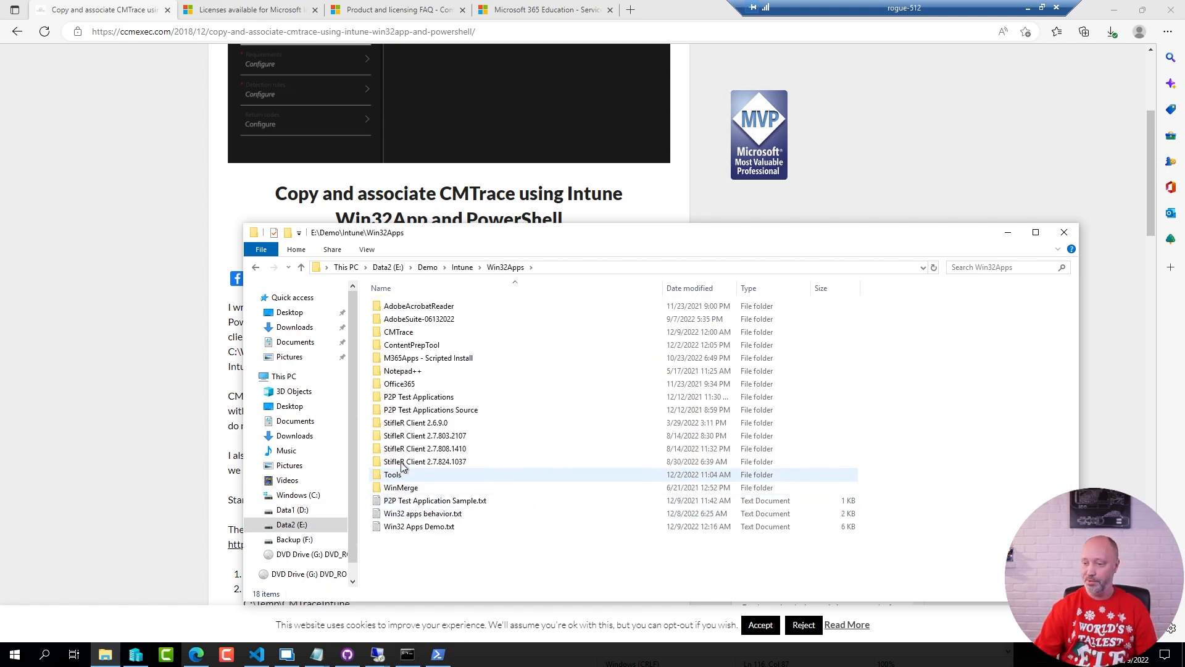
double_click(405, 333)
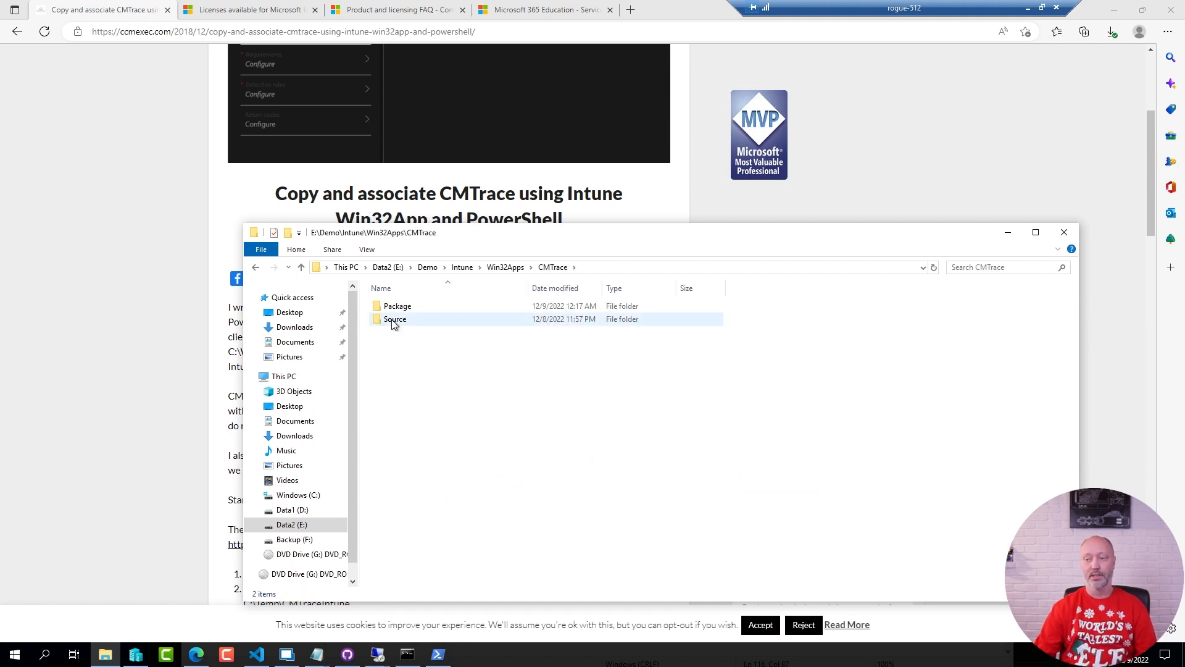
double_click(394, 320)
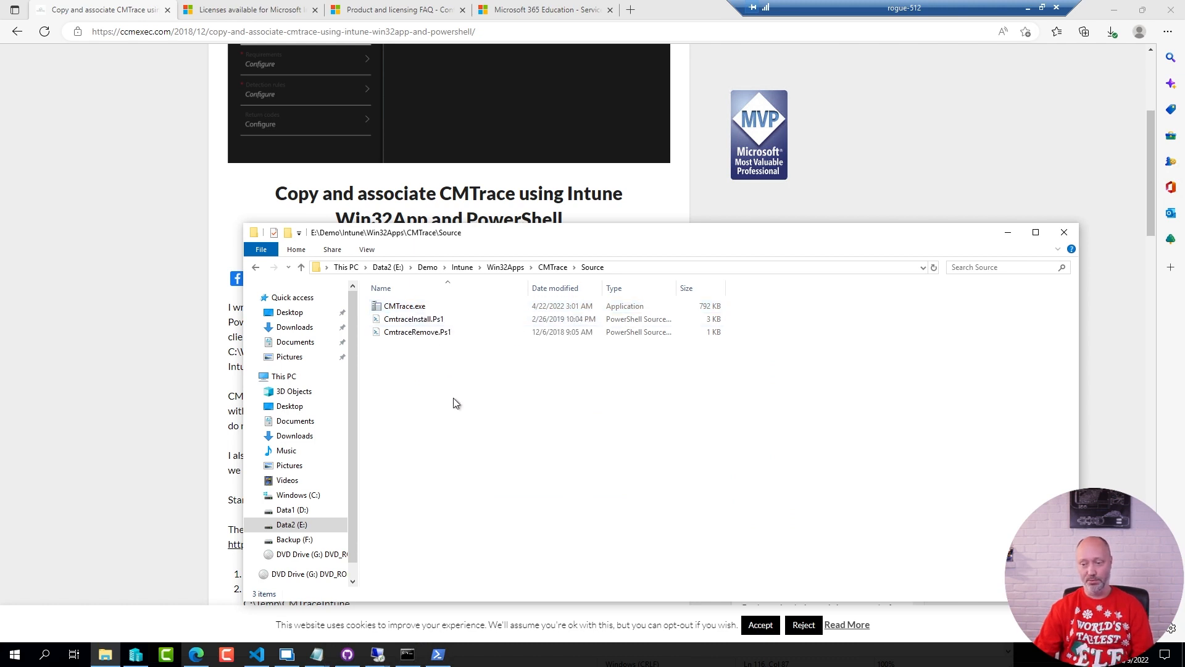
Open the F:\iso folder in a separate window and mount ConfigMgr 2203.iso
key("super+r")
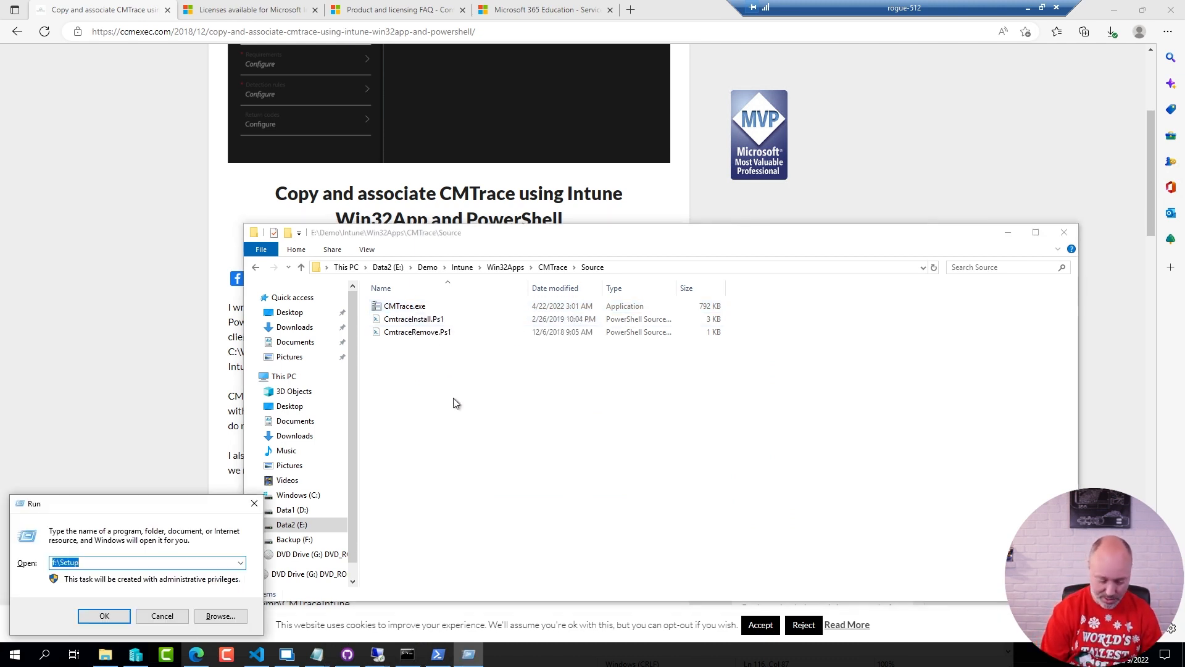
type("f:\\iso")
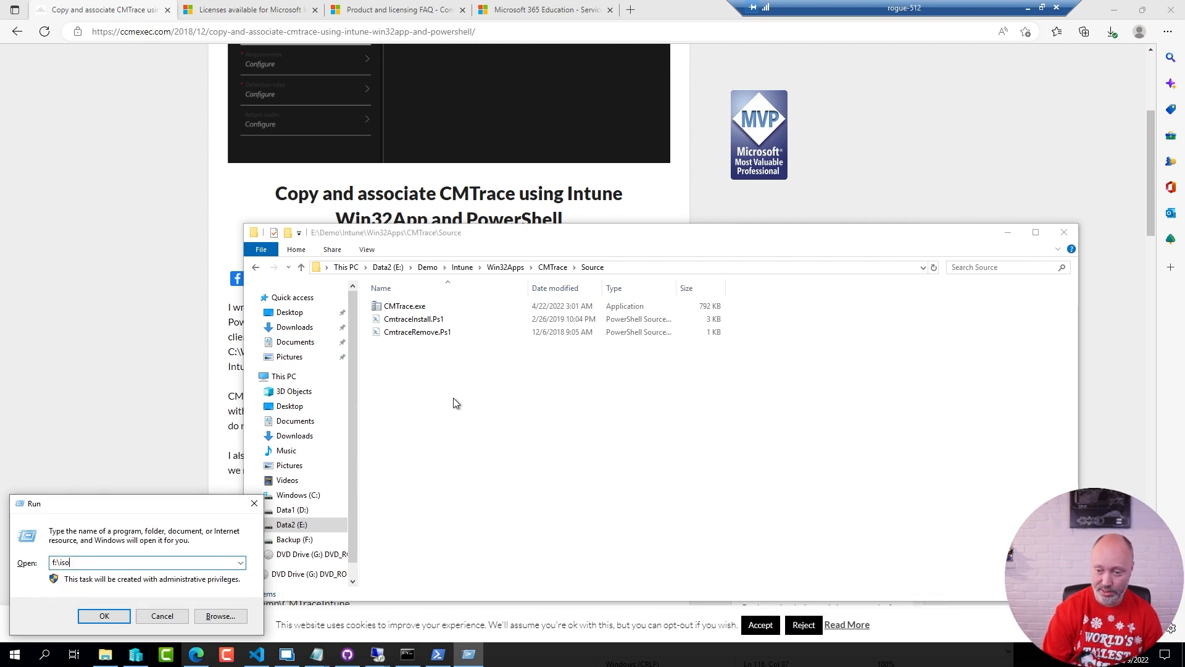
key("Return")
key("c")
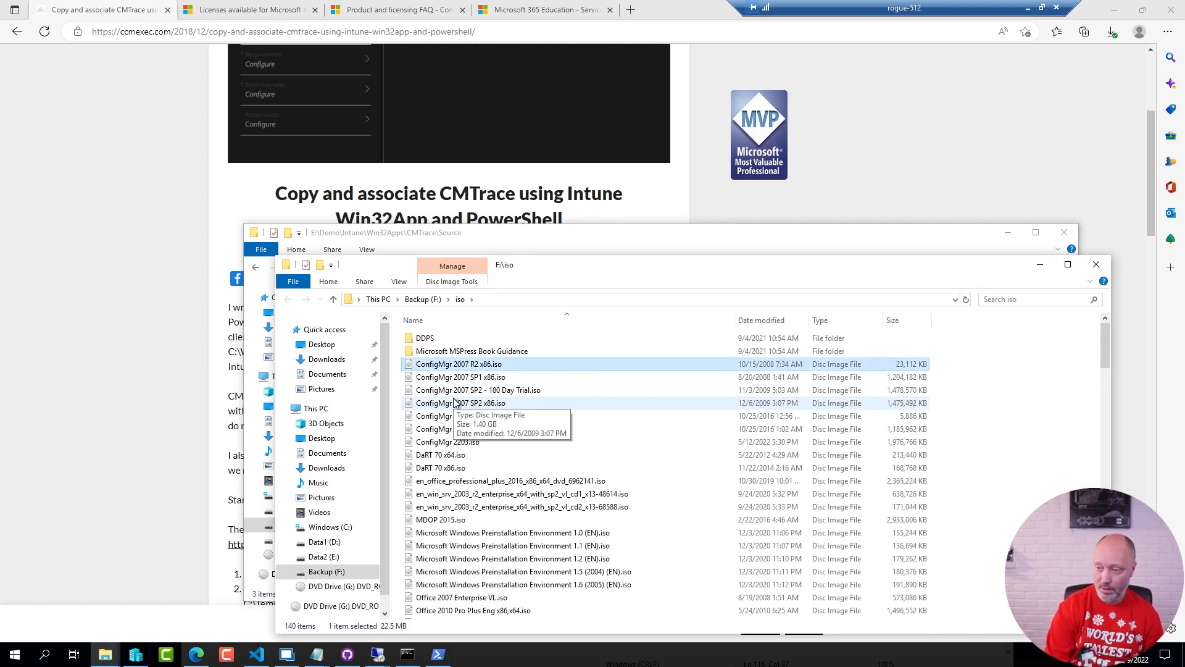
scroll(568, 466, "down", 5)
scroll(564, 472, "down", 3)
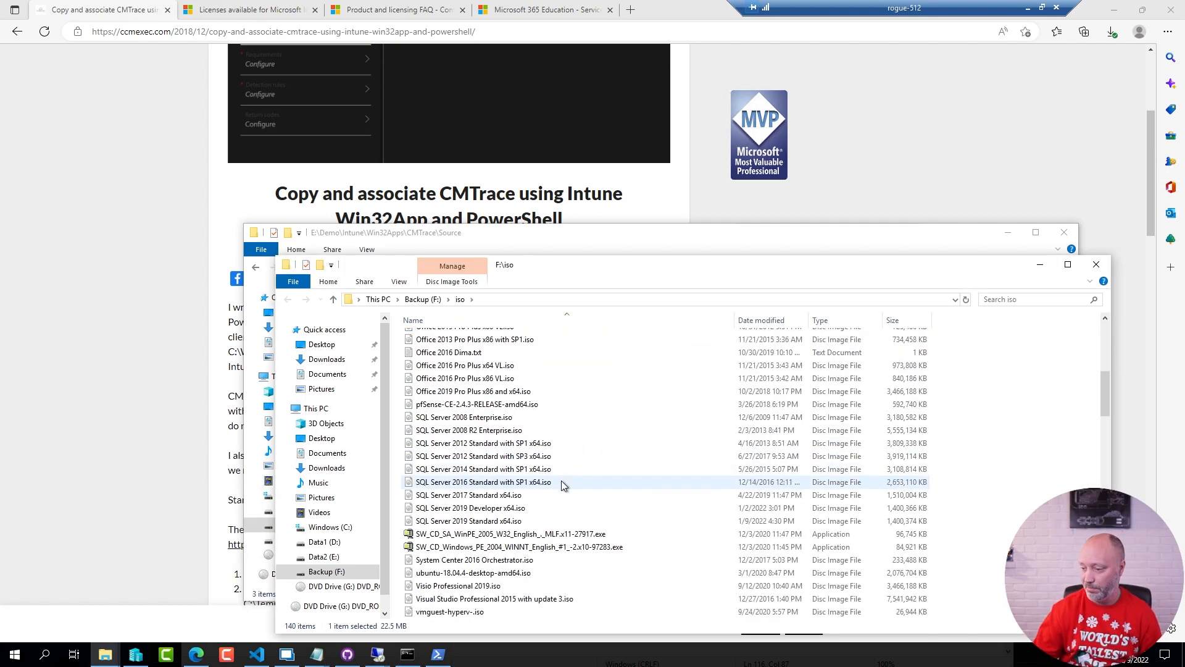
scroll(528, 475, "up", 5)
scroll(529, 478, "up", 3)
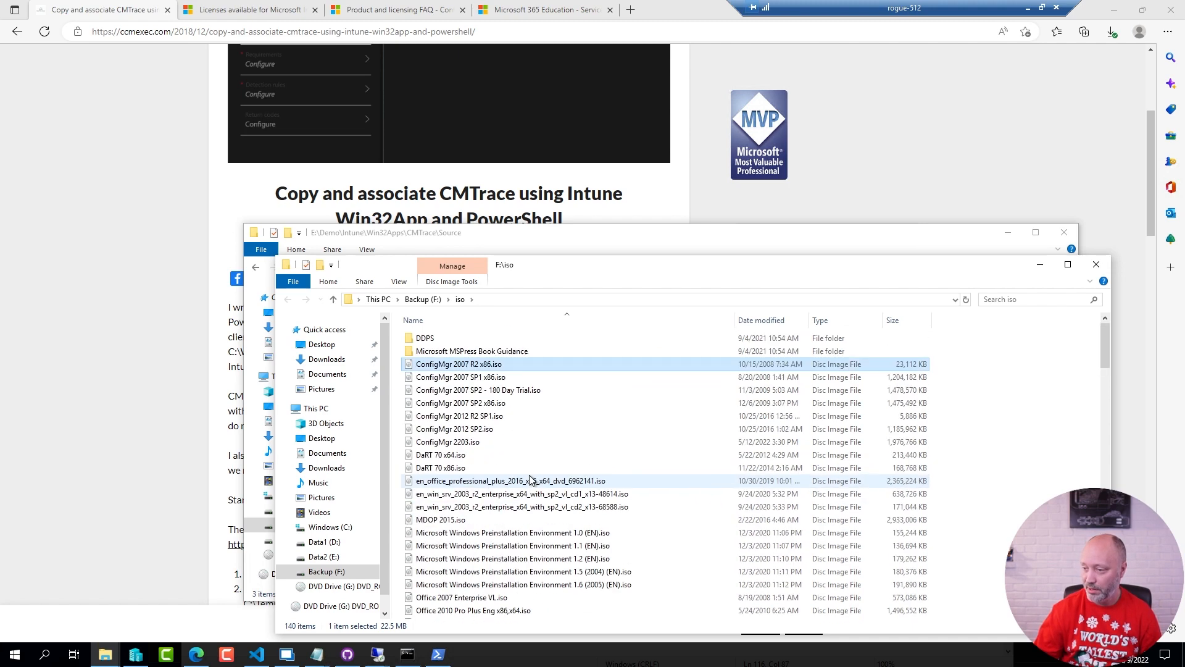
double_click(451, 442)
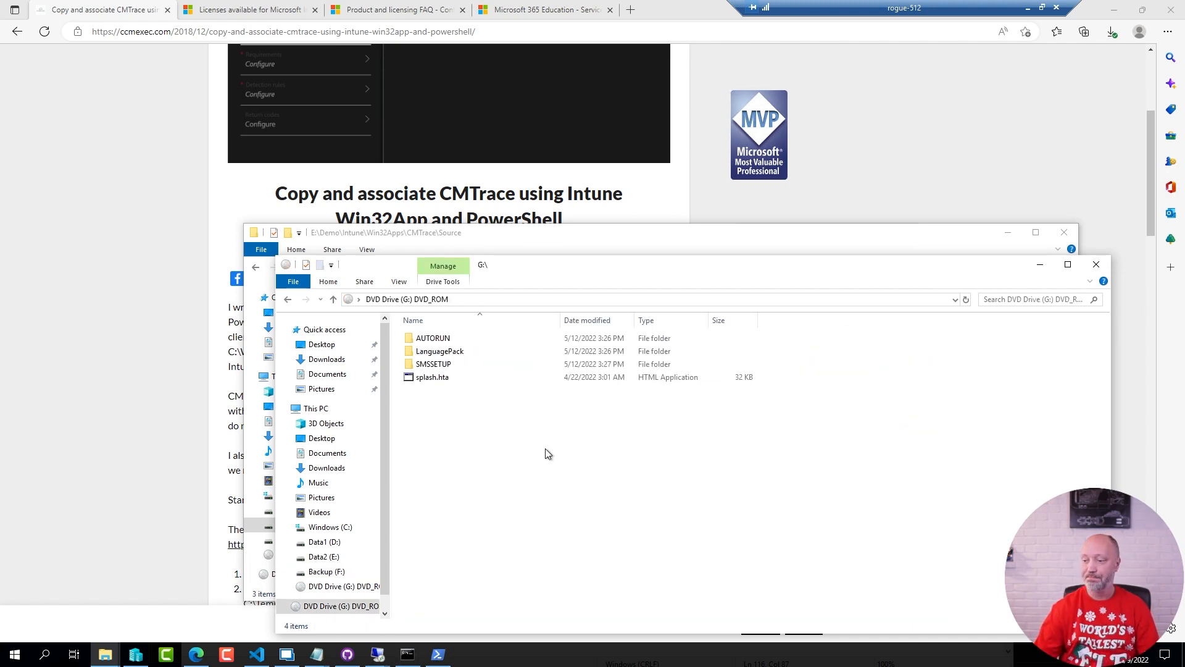
Locate CMTrace.exe in SMSSETUP\TOOLS on the mounted disc image, and close that window
double_click(442, 367)
left_click(424, 458)
double_click(424, 459)
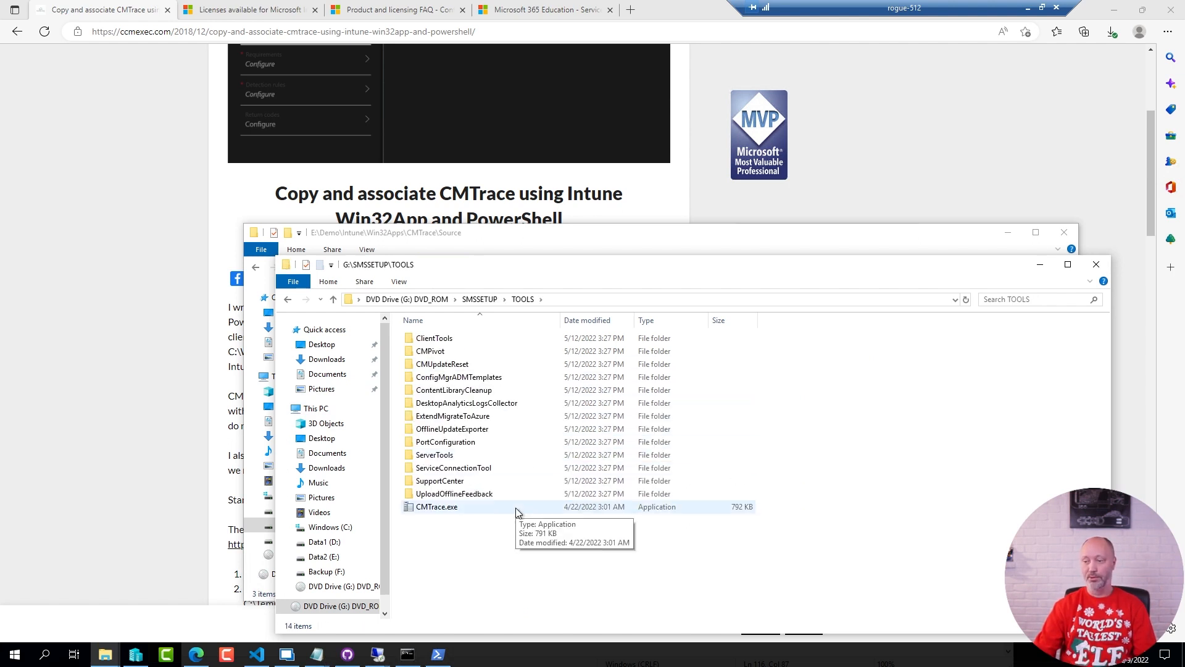
left_click(450, 508)
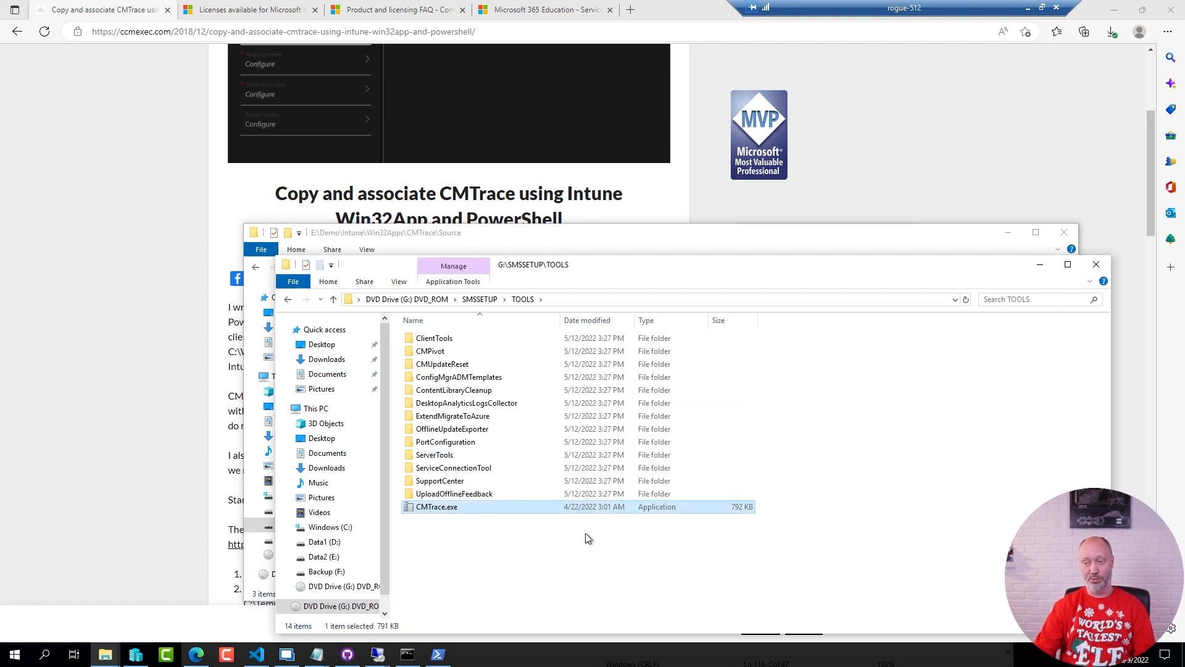
left_click(1096, 264)
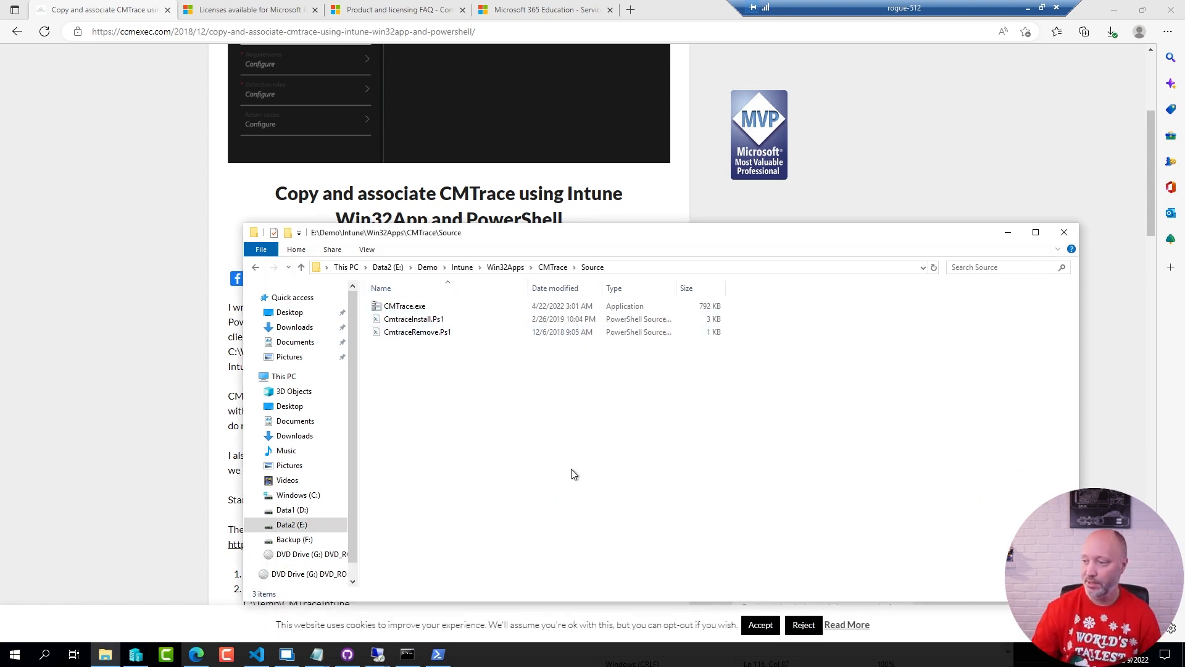
Go up to the CMTrace folder, then switch to Command Prompt and list the contents of the ContentPrepTool folder
left_click(551, 267)
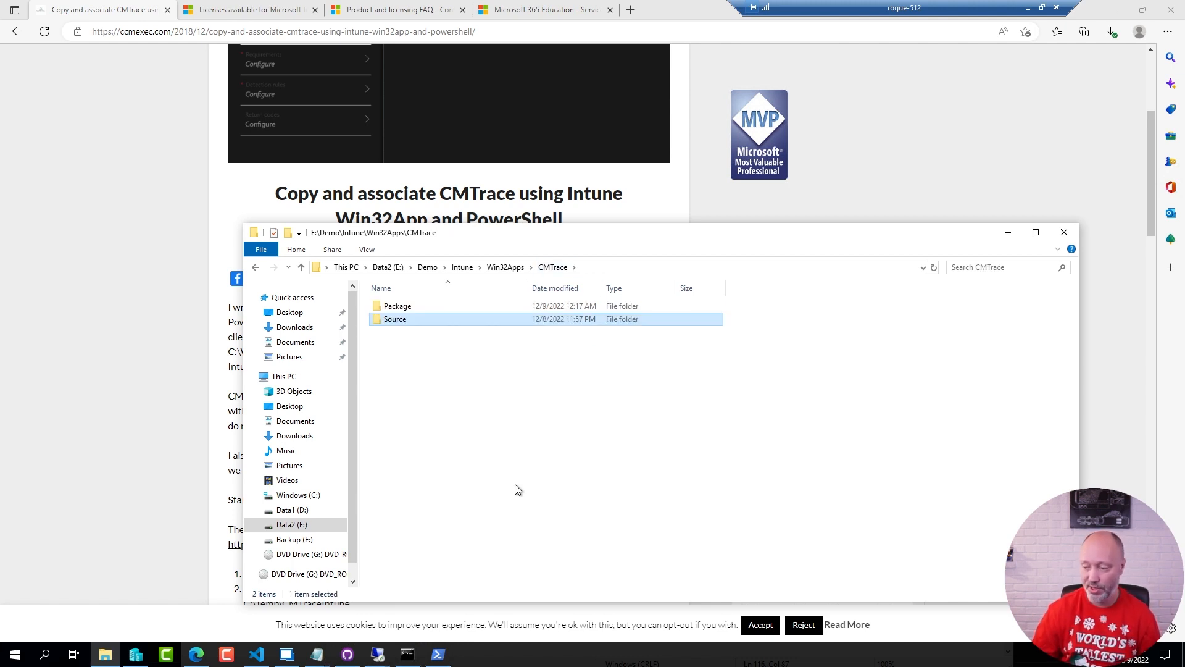
left_click(408, 653)
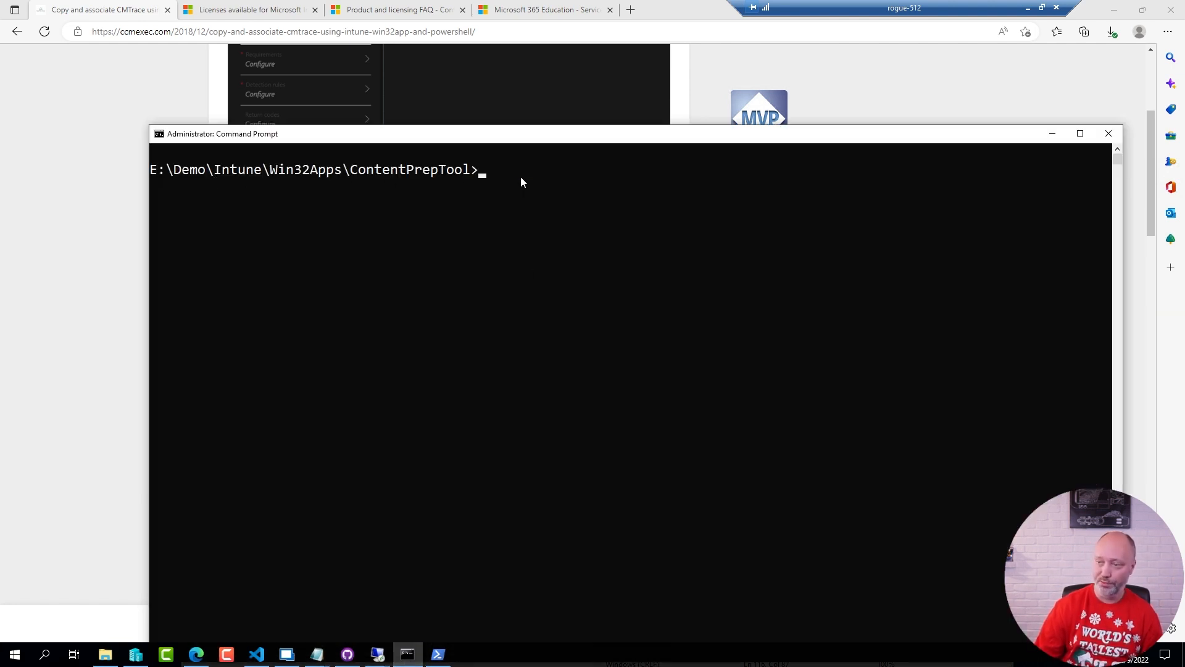
type("dir")
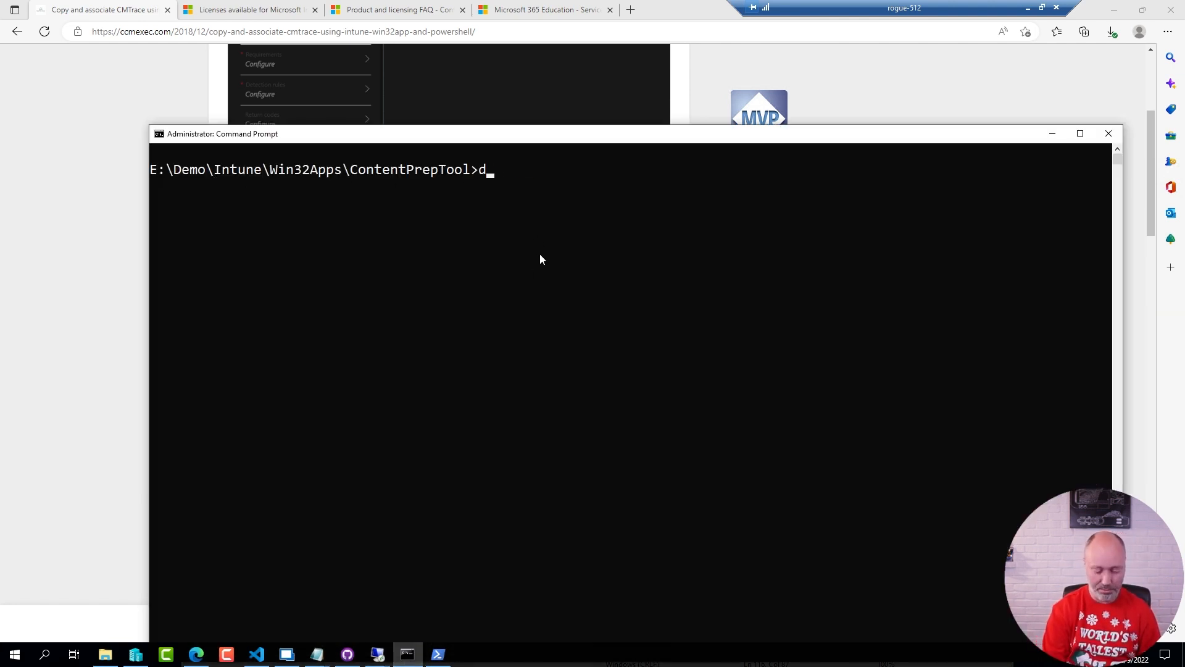
key("Return")
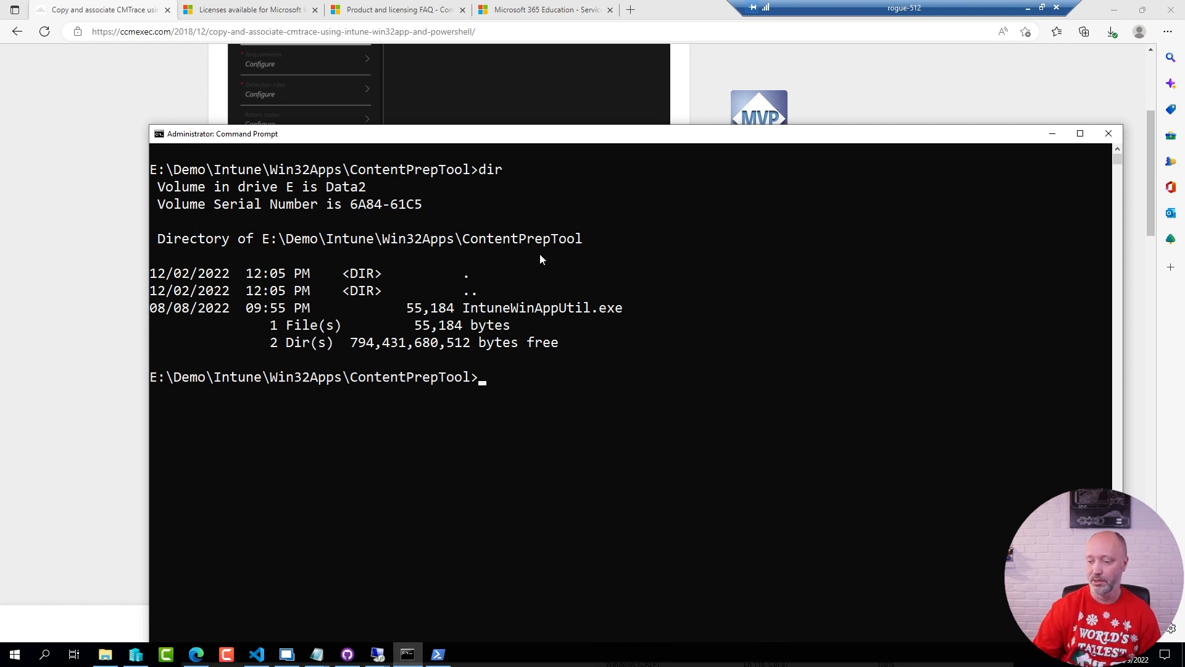
Switch to Win32 Apps Demo.txt in Notepad and examine the IntuneWinAppUtil.exe command under Install CMTrace, including its source, setup file and output arguments
mouse_move(319, 656)
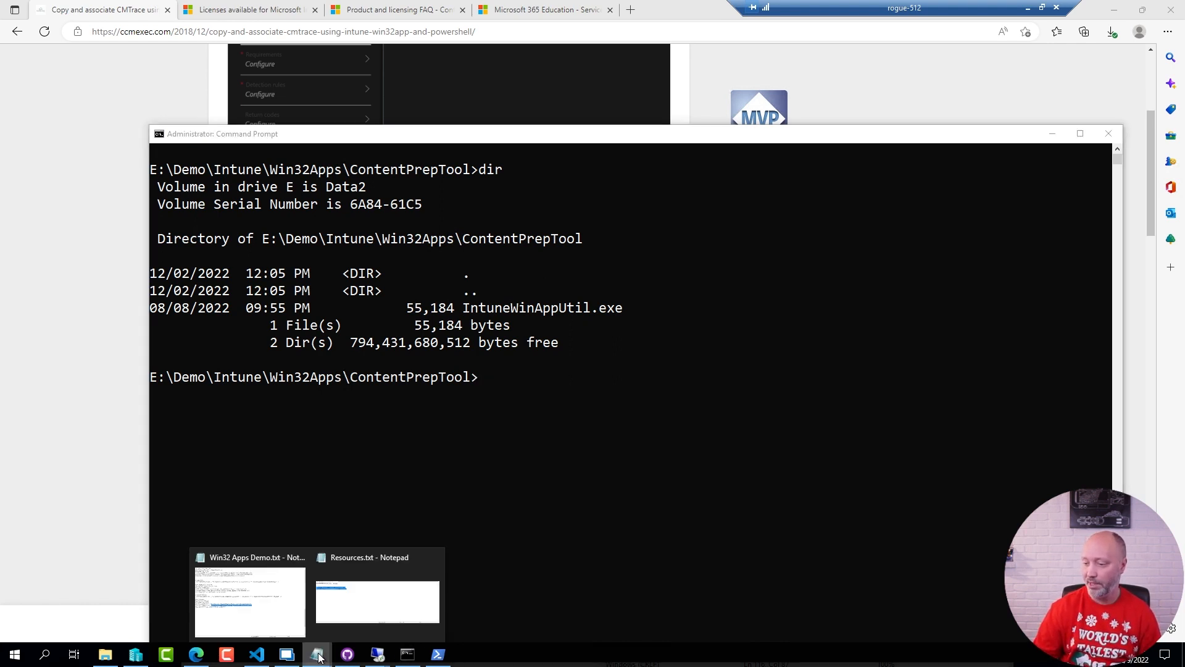
left_click(240, 614)
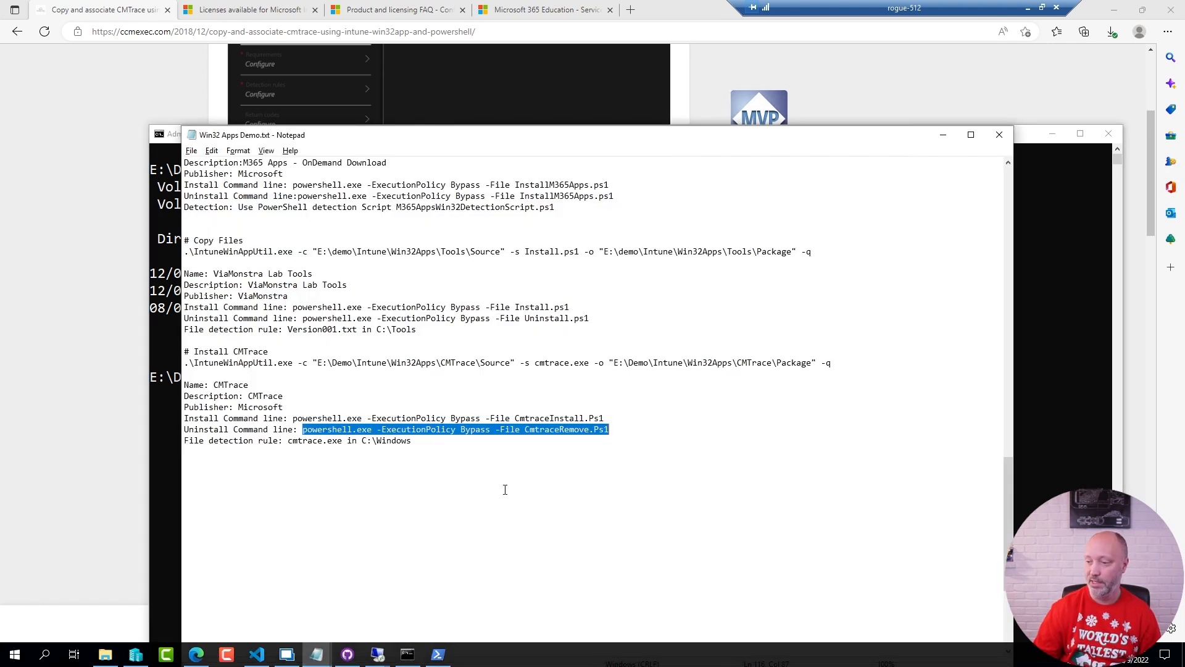
left_click(362, 484)
left_click_drag(298, 365, 184, 365)
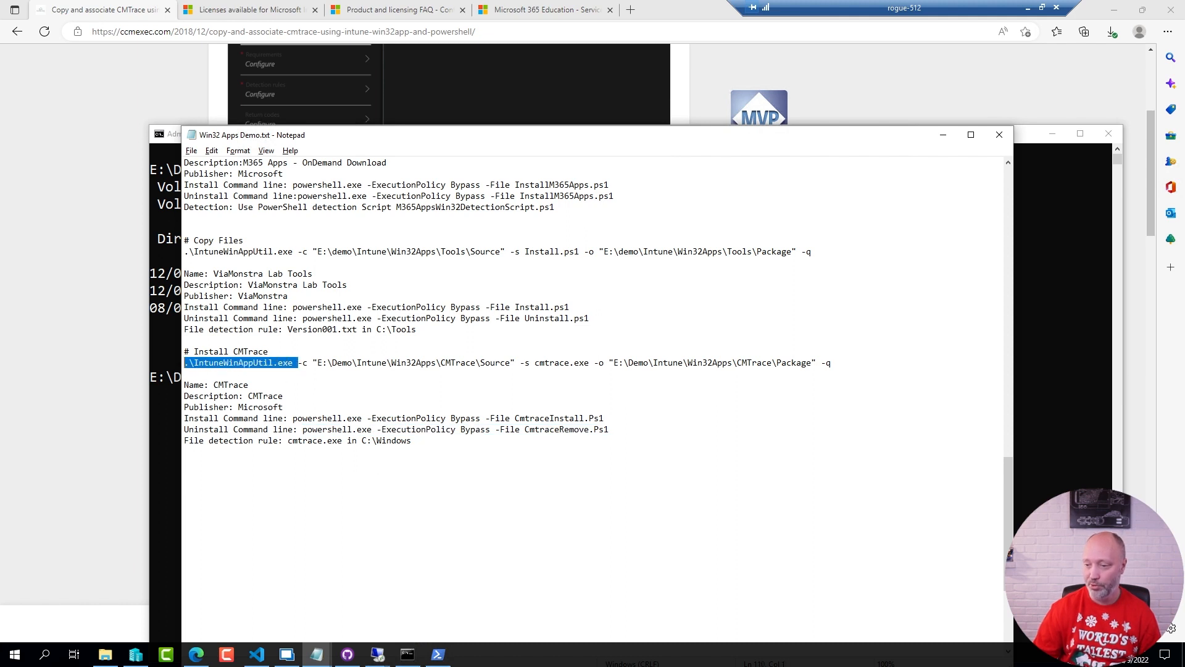
left_click(361, 386)
left_click_drag(320, 365, 834, 365)
key("Down")
key("Down")
key("Down")
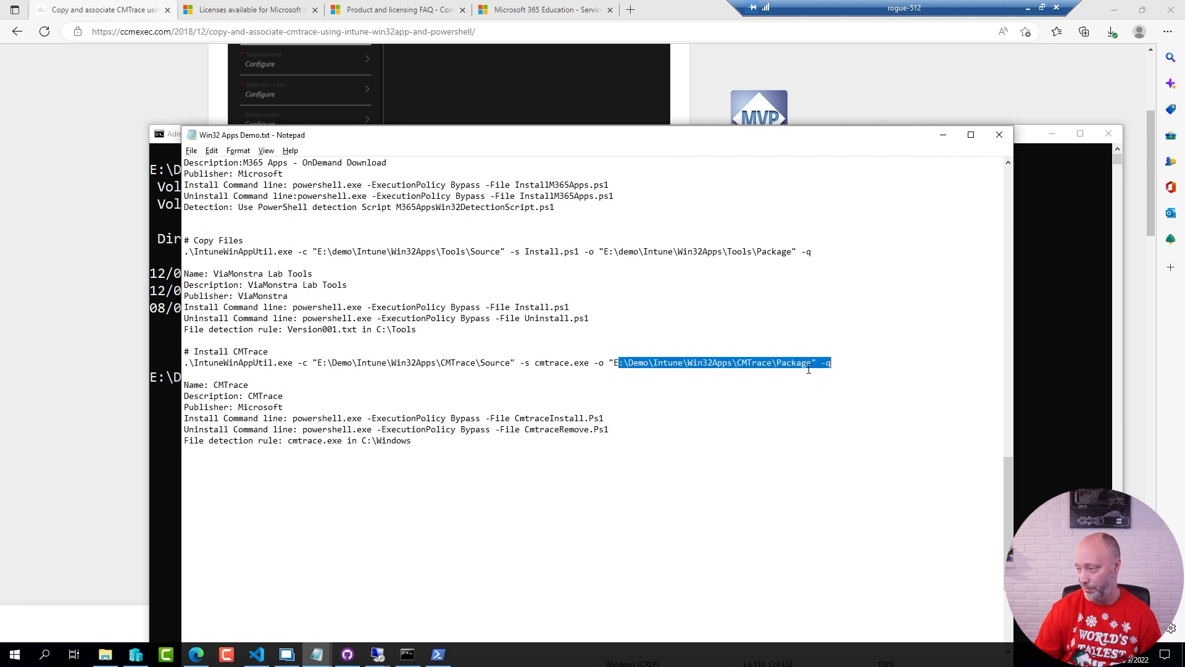
key("Down")
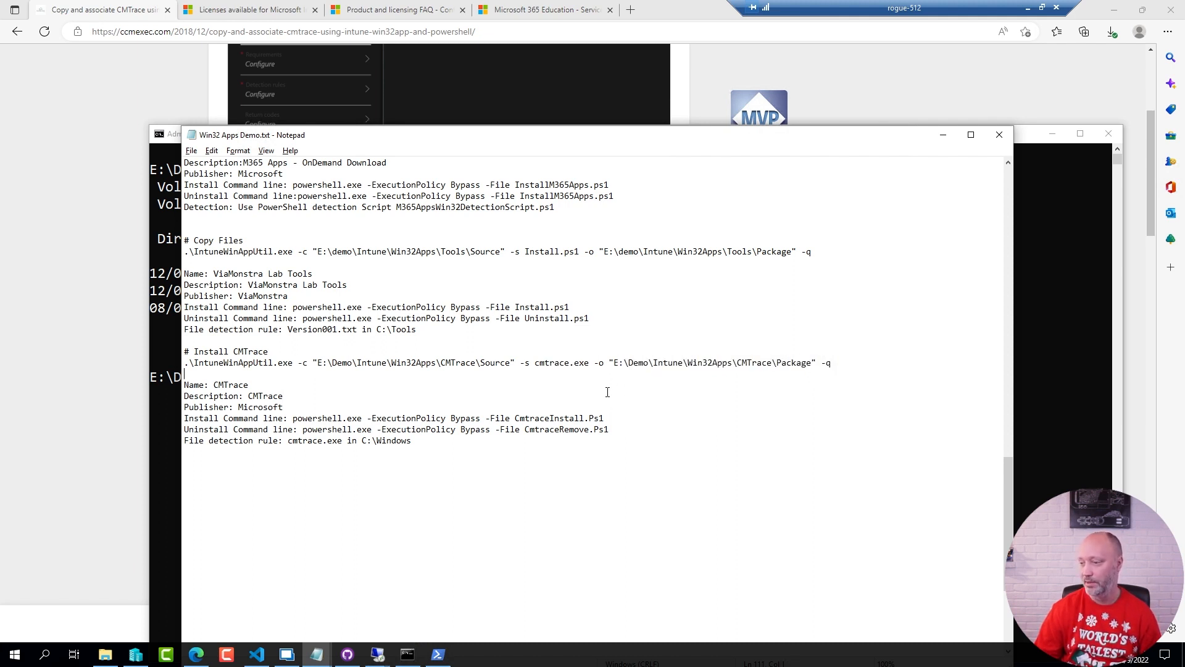
Copy the CMTrace packaging command into Command Prompt and run it: .\IntuneWinAppUtil.exe -c "E:\Demo\Intune\Win32Apps\CMTrace\Source" -s cmtrace.exe -o "E:\Demo\Intune\Win32Apps\CMTrace\Package" -q
triple_click(571, 363)
key("ctrl+c")
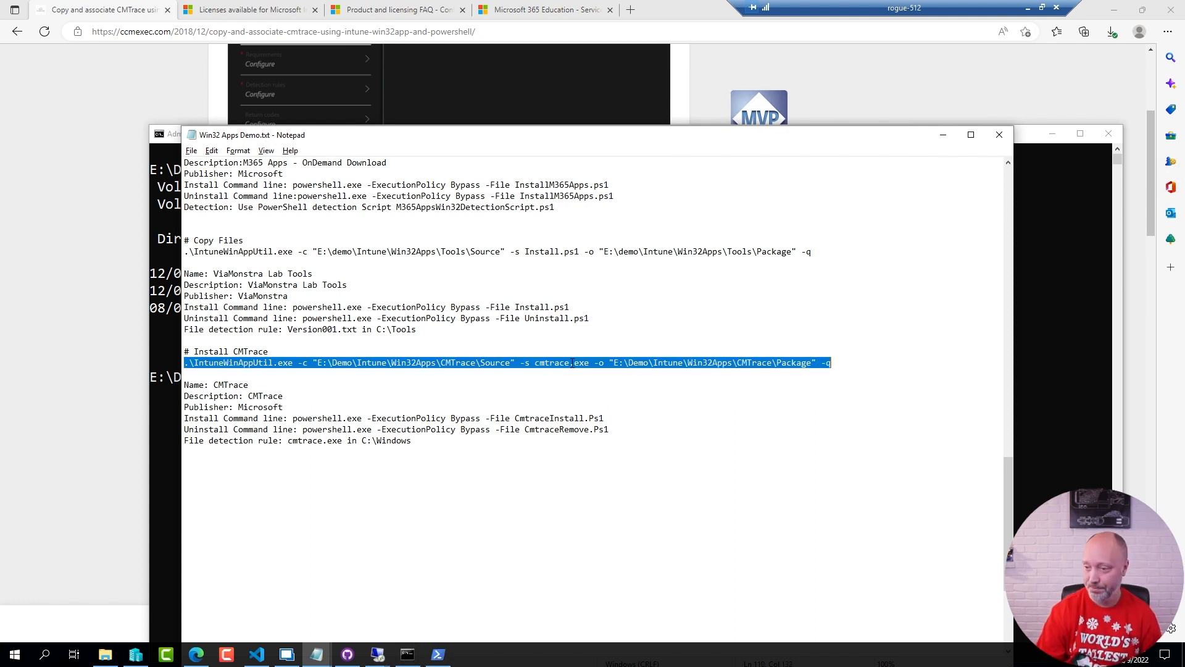
left_click(1040, 144)
key("ctrl+v")
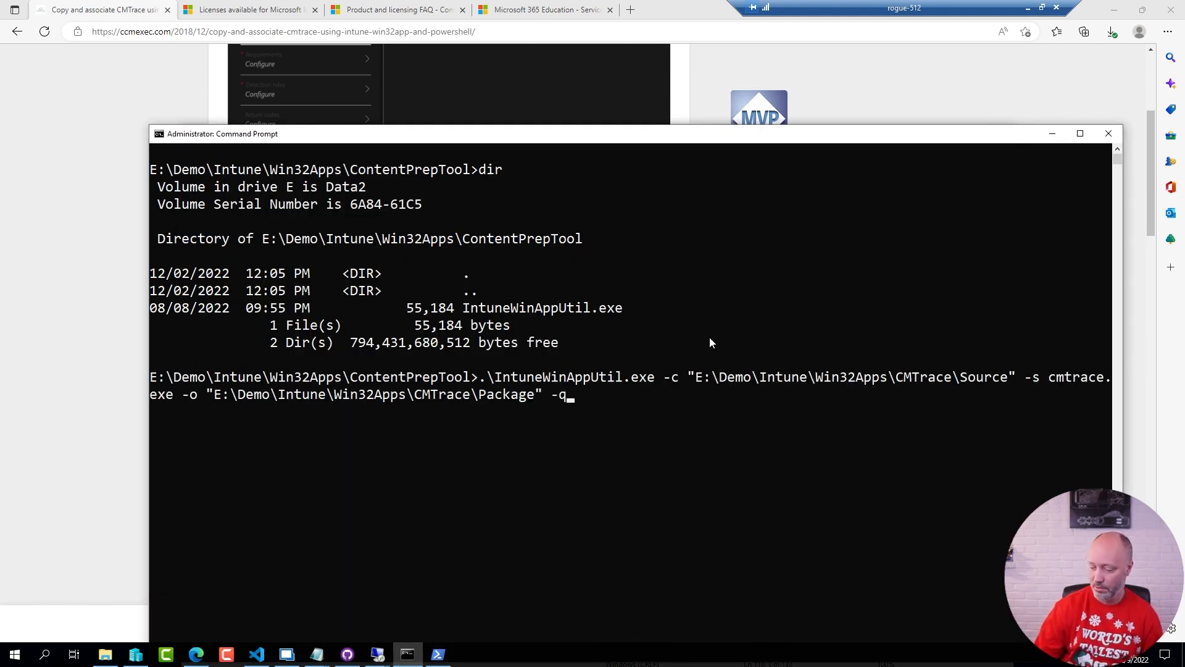
key("Return")
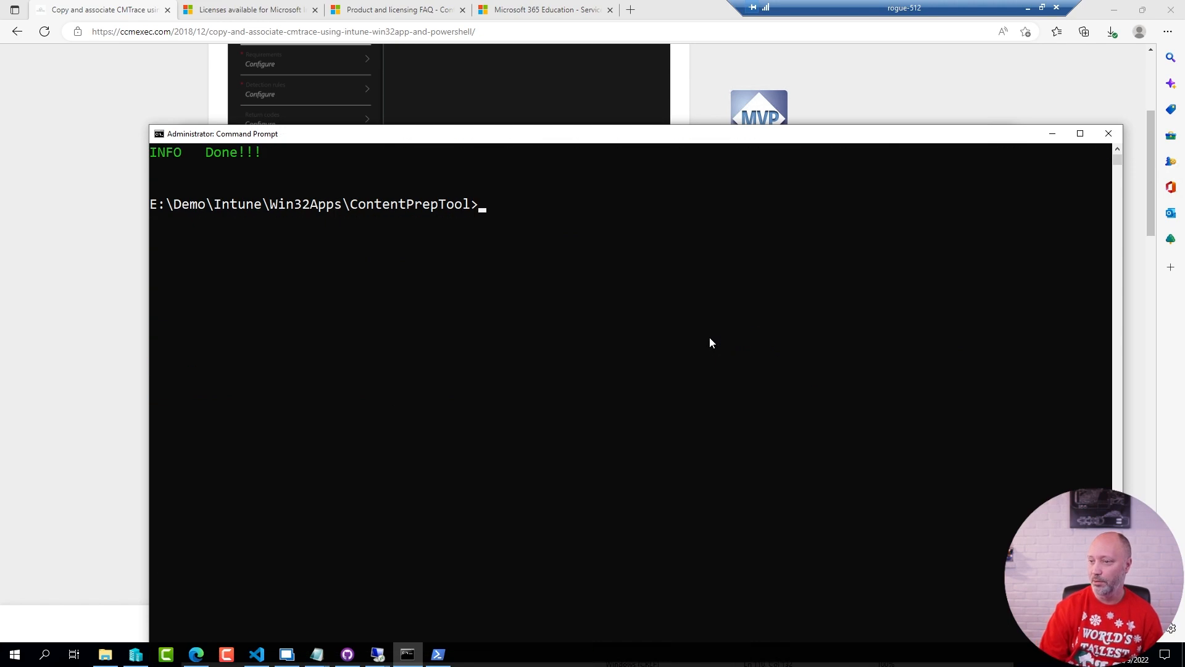
Switch to File Explorer and open CMTrace's Package folder to check the generated package file
key("alt+Tab")
key("alt+Tab")
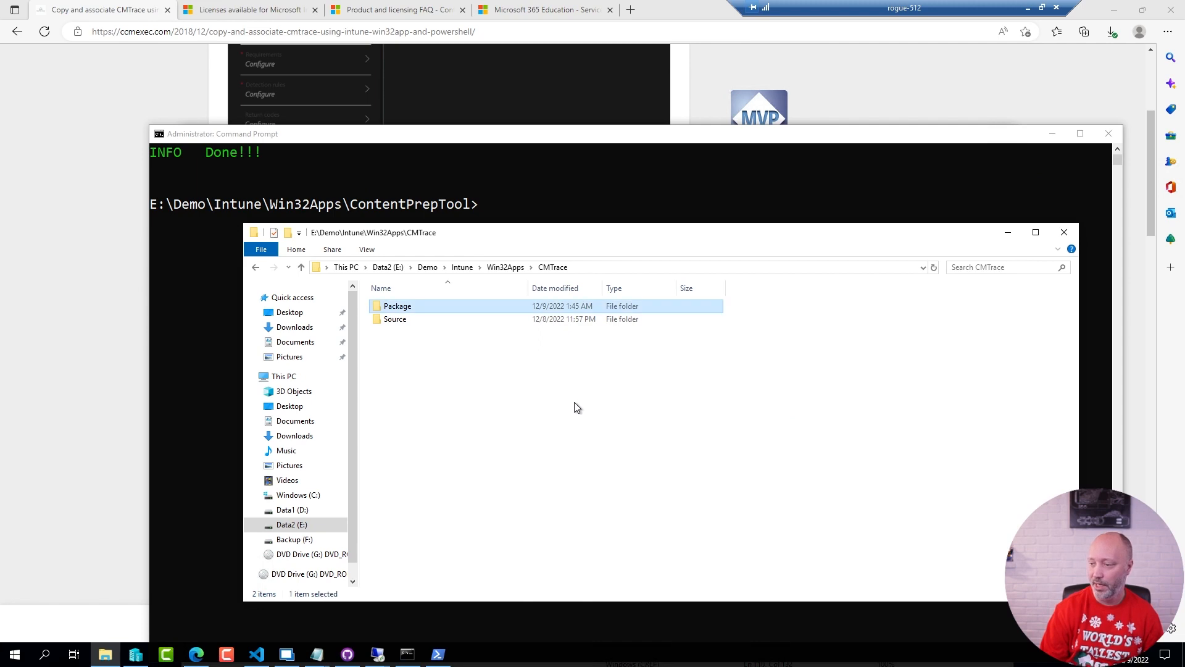
key("Return")
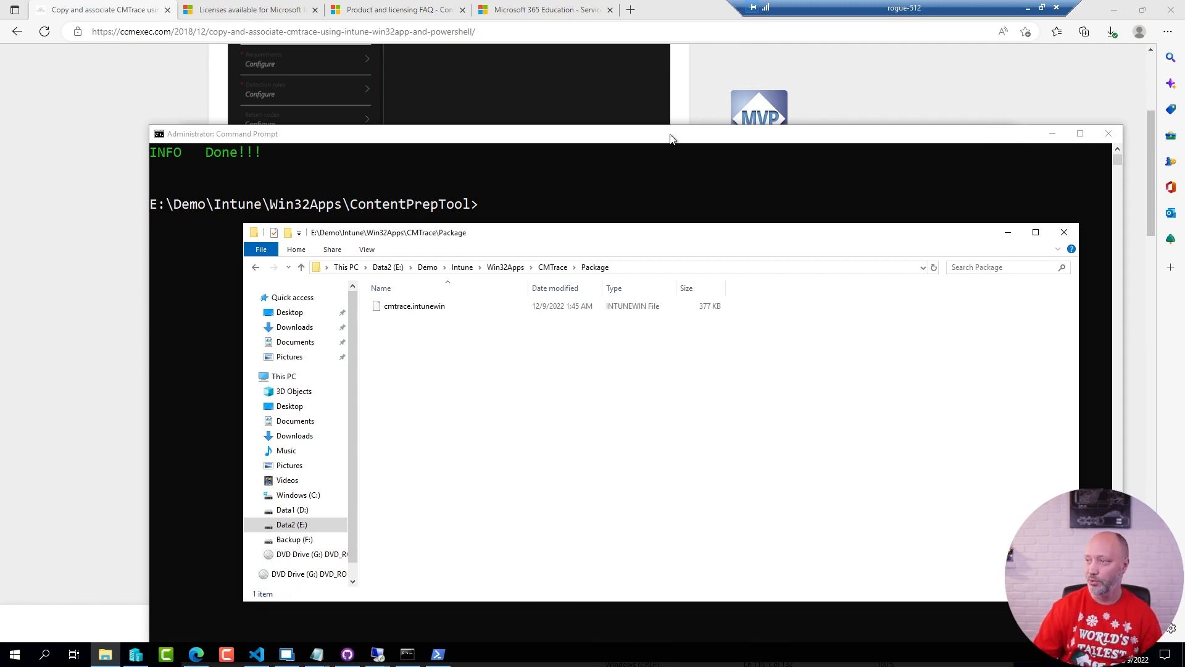
Switch to the browser, open endpoint.microsoft.com in a new tab and sign in with the admin account
left_click(631, 16)
left_click(630, 10)
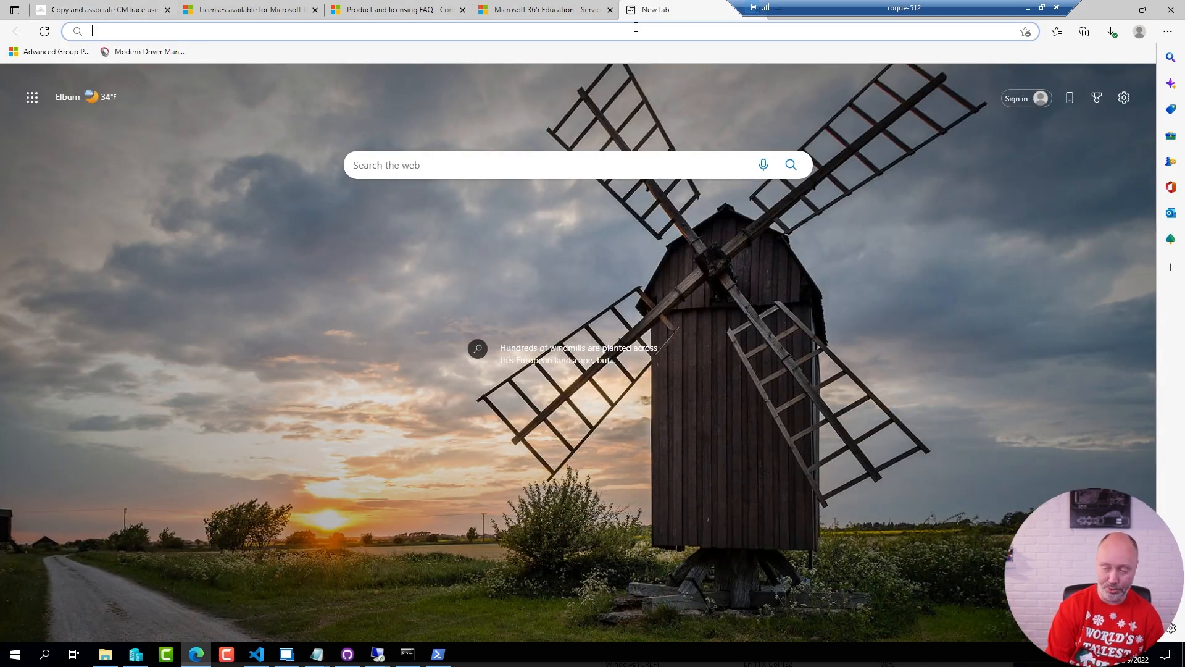
type("endpoint.microsoft.com")
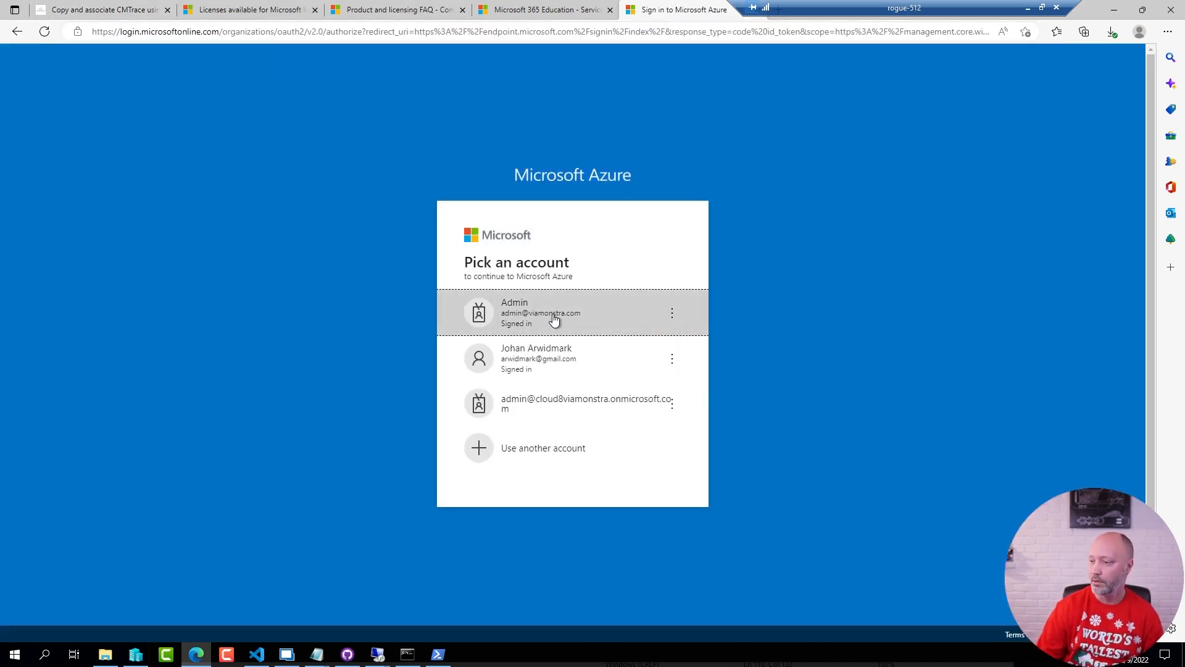
left_click(553, 319)
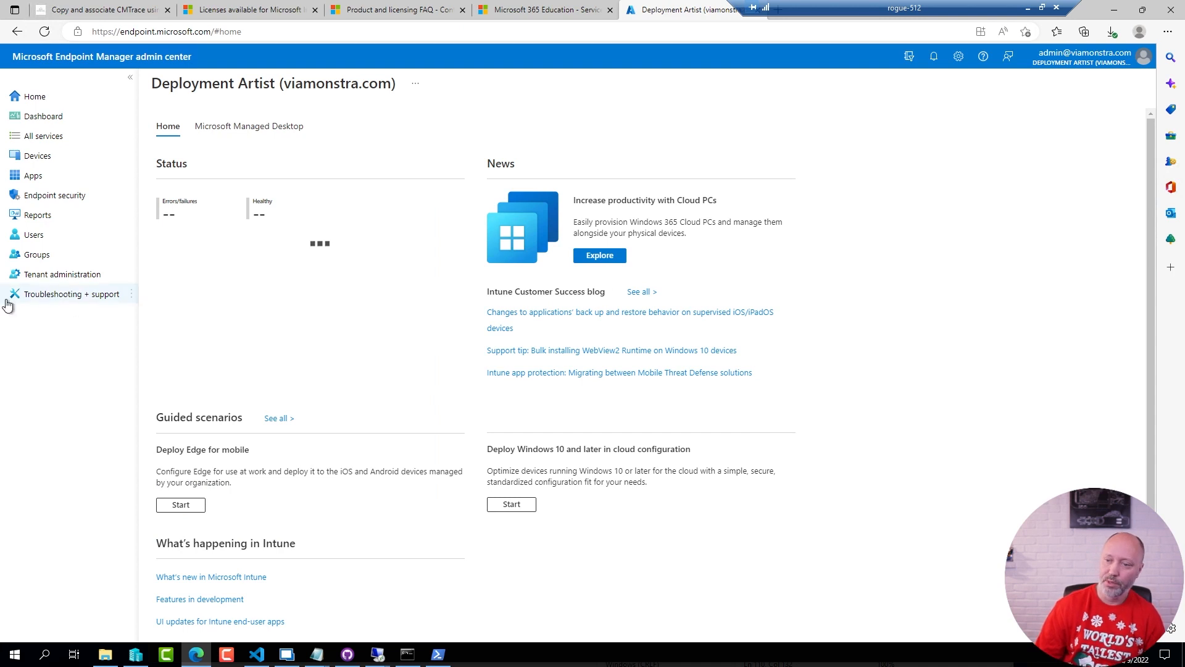
Search all groups for "demo apps" and open the Demo Apps group's member list
left_click(32, 254)
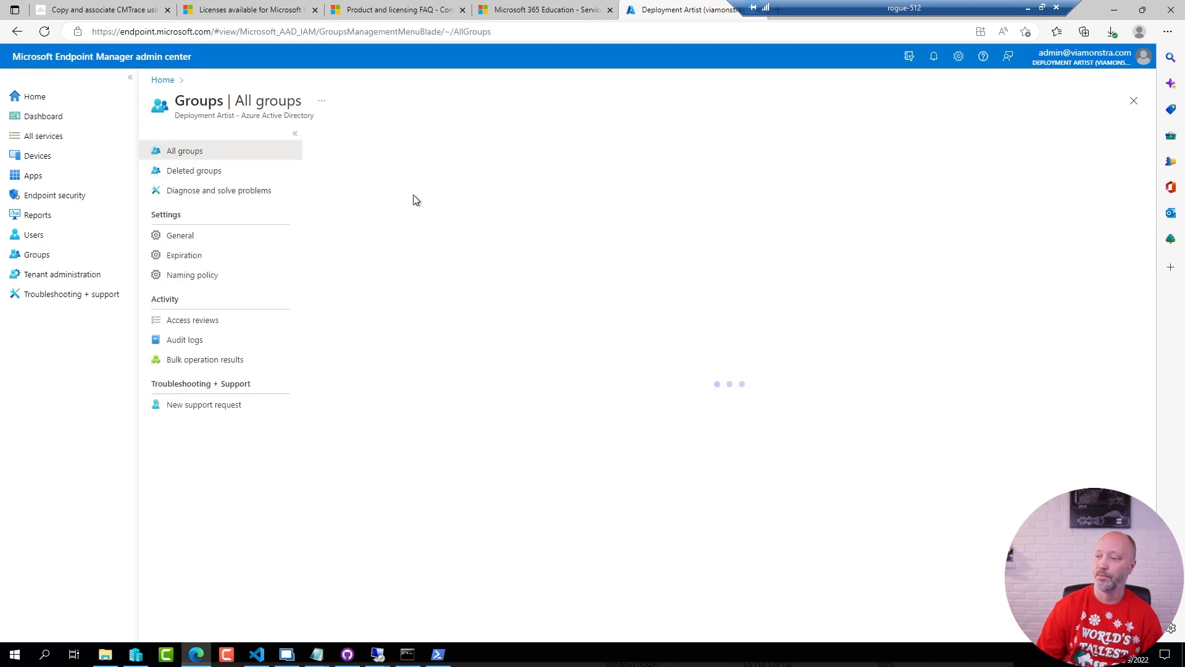
left_click(401, 173)
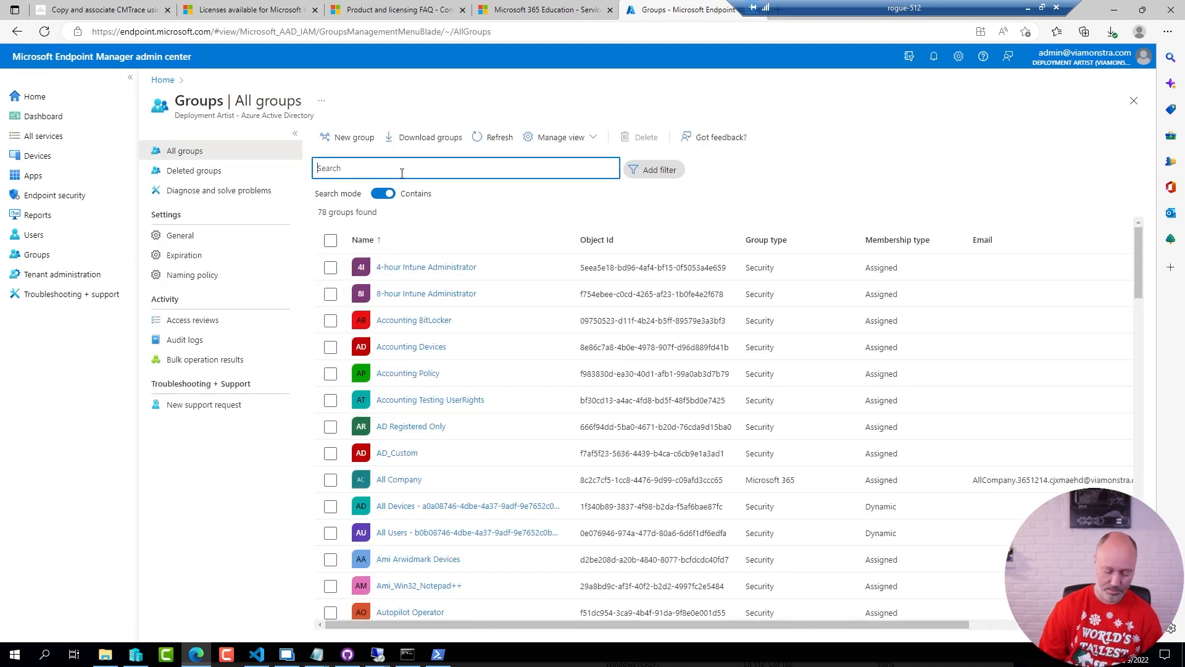
type("demo apps")
key("BackSpace")
type("ps")
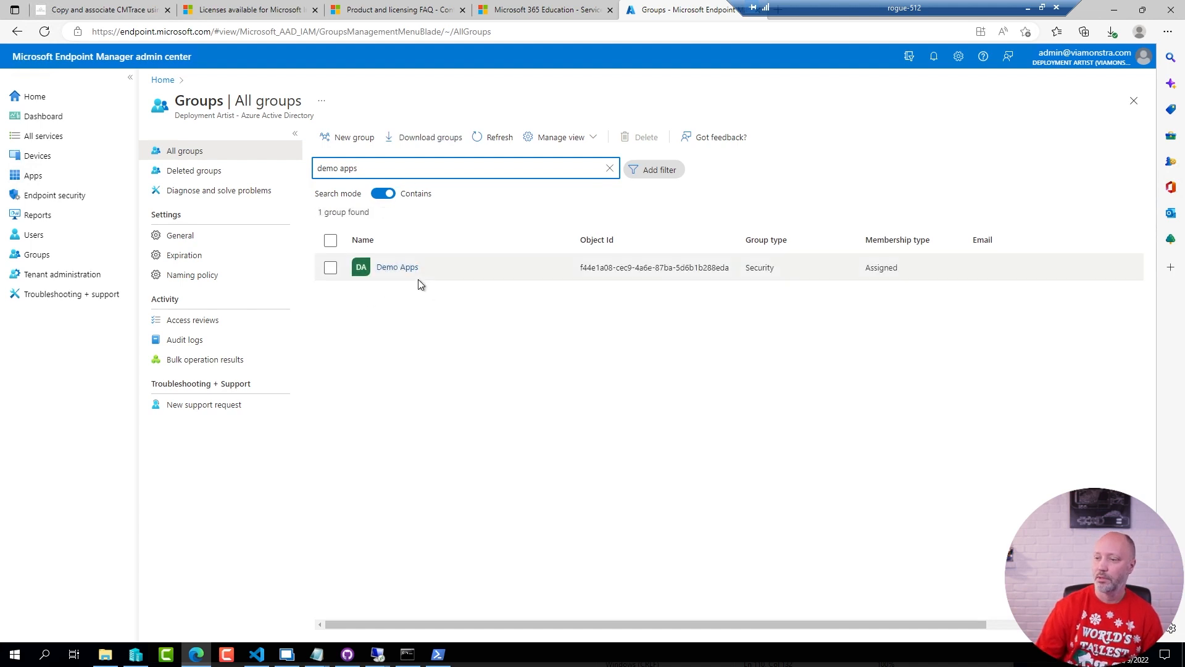
left_click(400, 268)
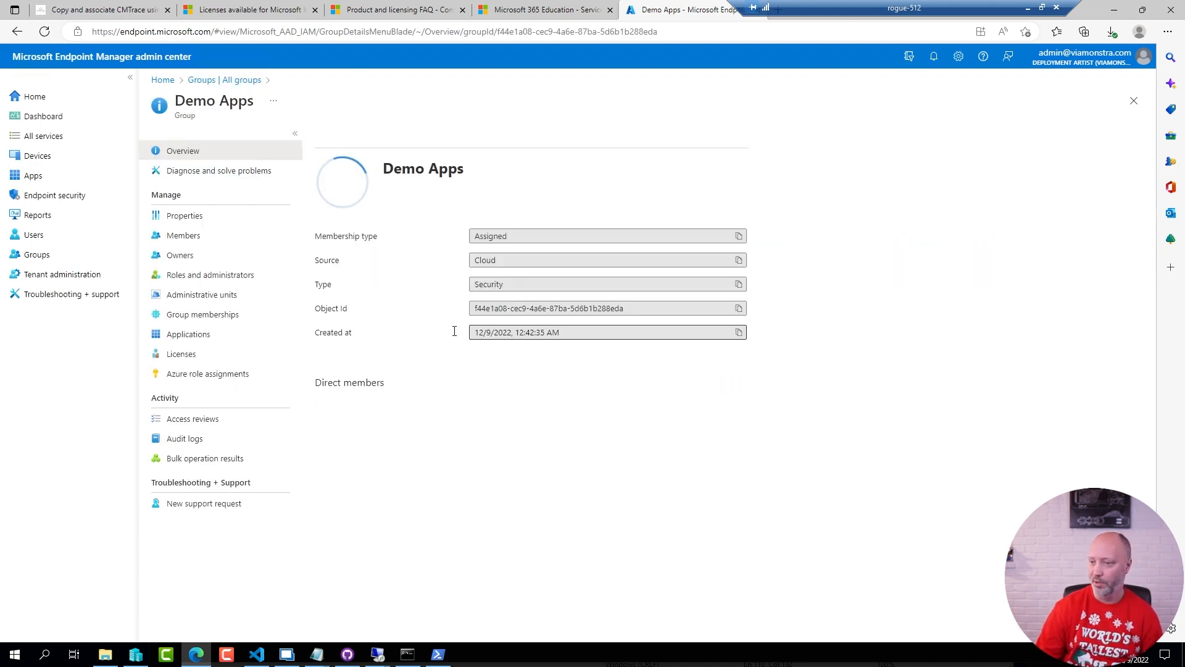
left_click(191, 236)
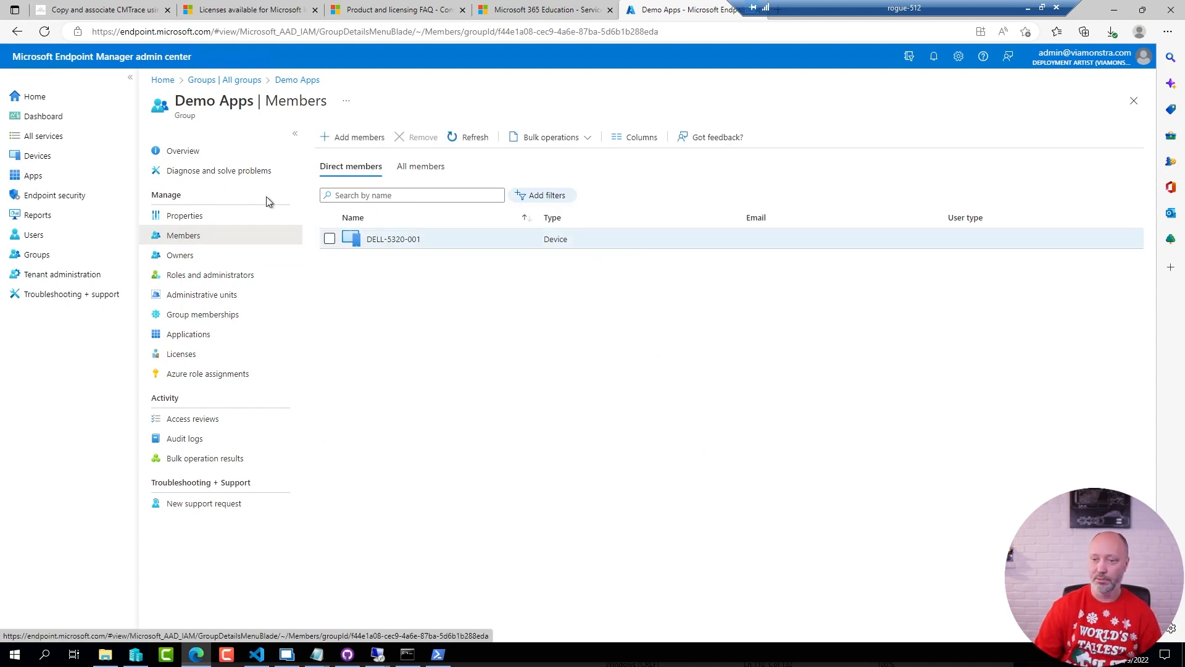
Start adding a new app of type Windows app (Win32) to the Windows apps
left_click(57, 179)
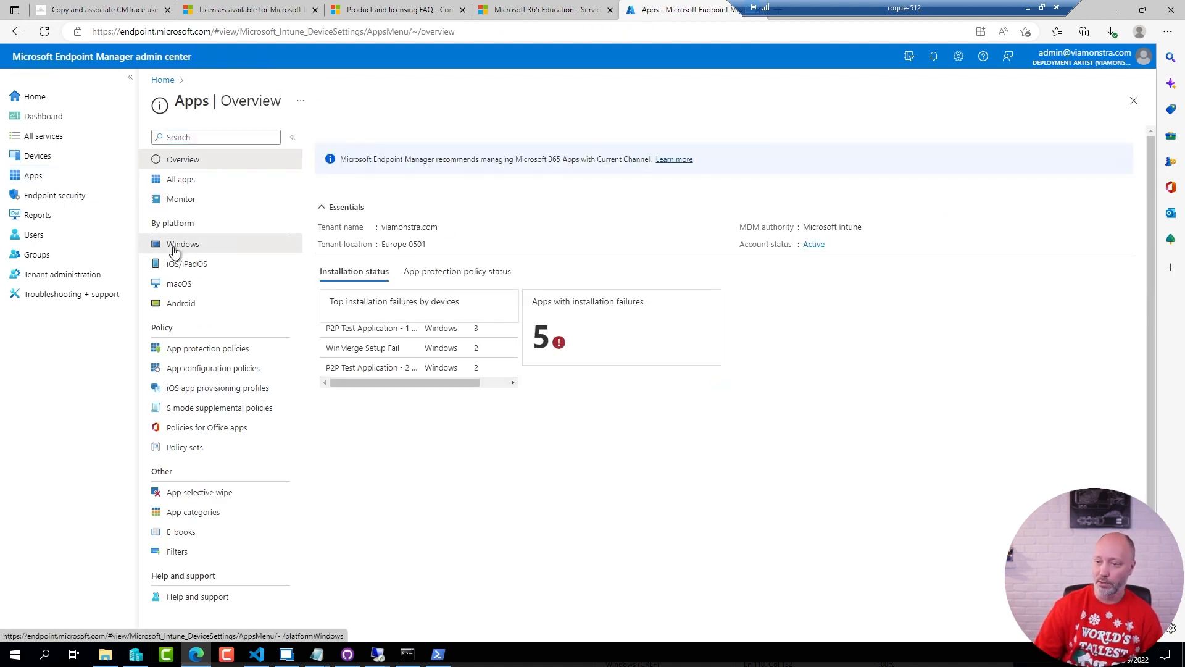
left_click(179, 245)
left_click(335, 137)
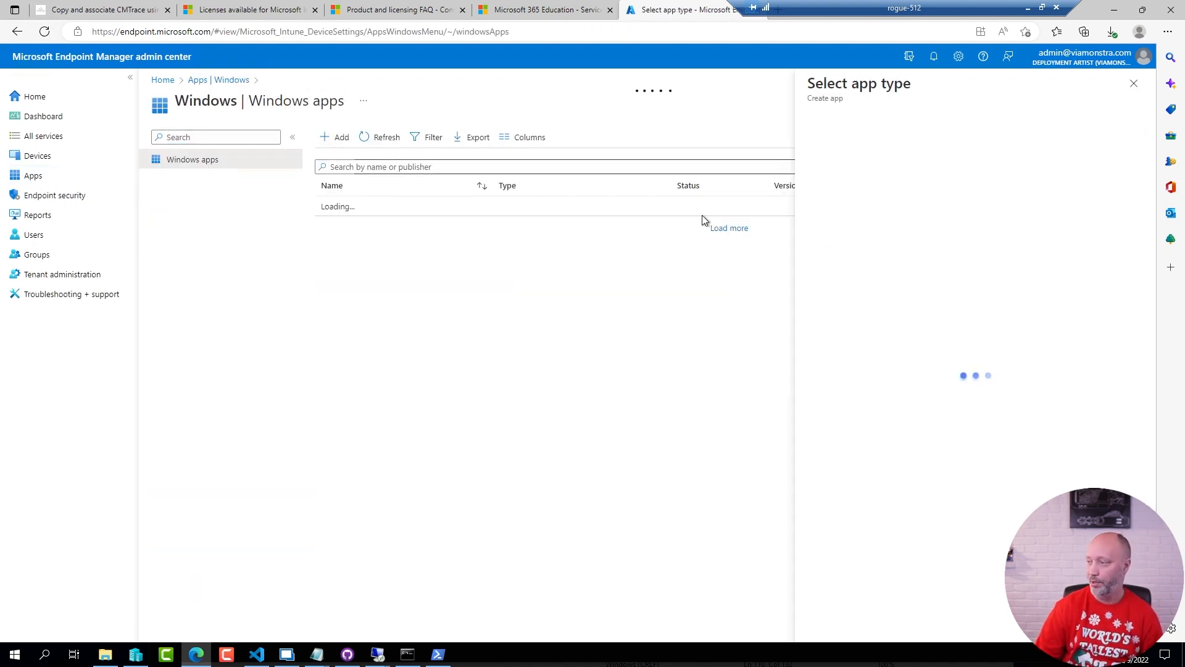
left_click(852, 144)
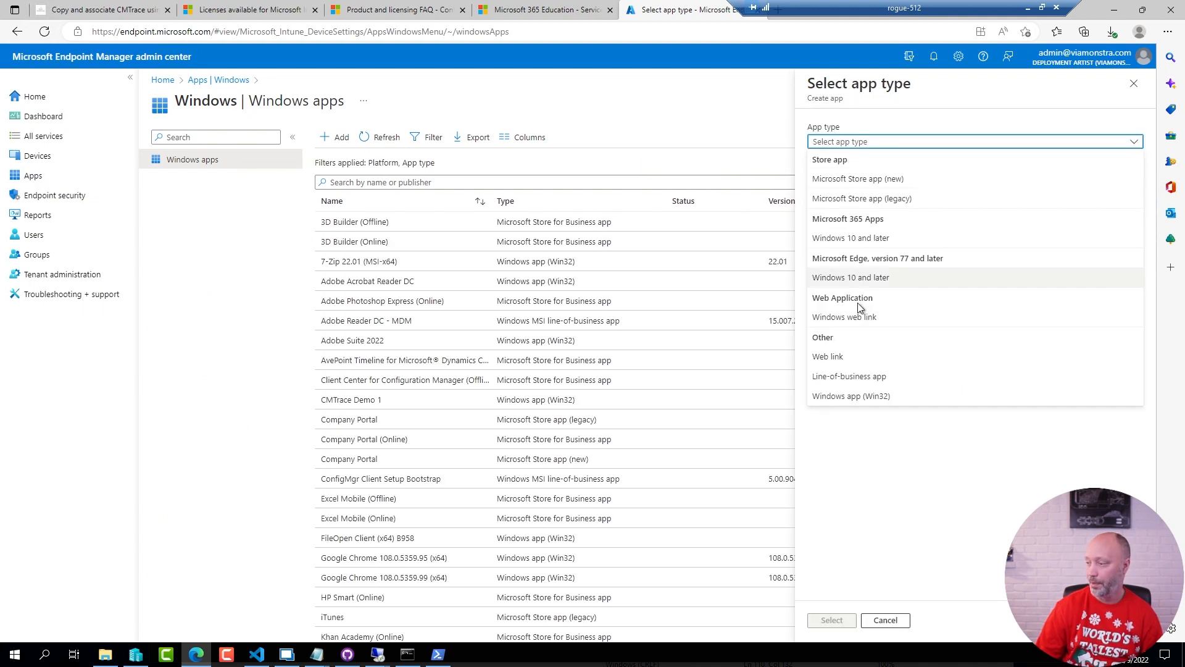
left_click(847, 395)
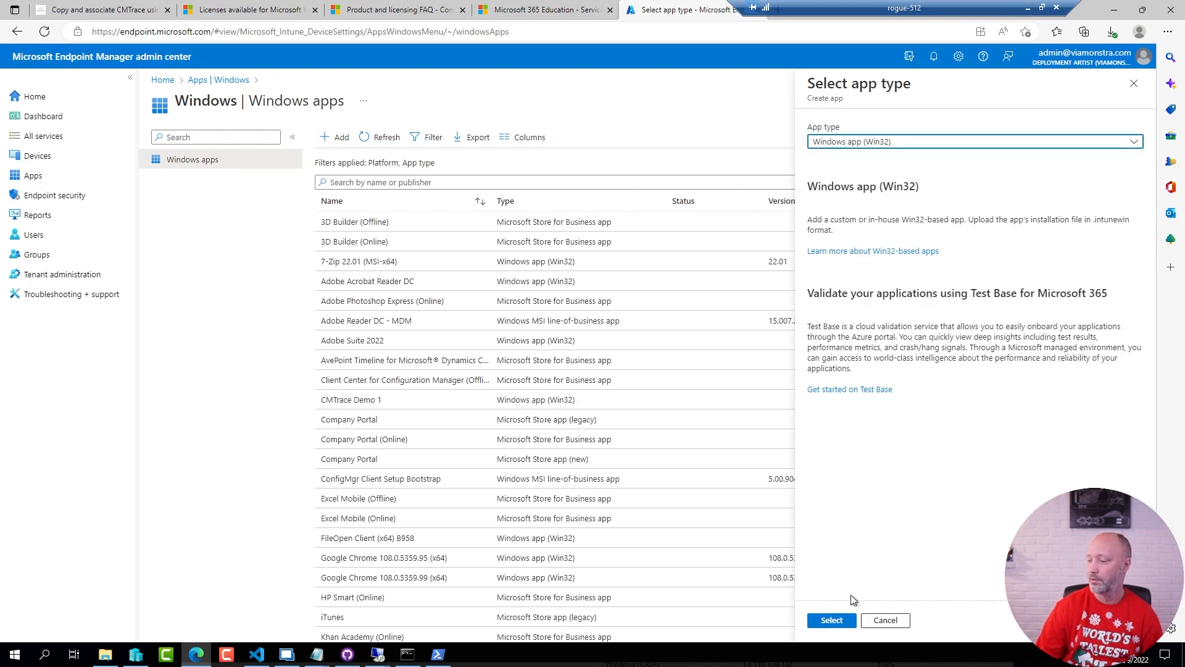
left_click(830, 621)
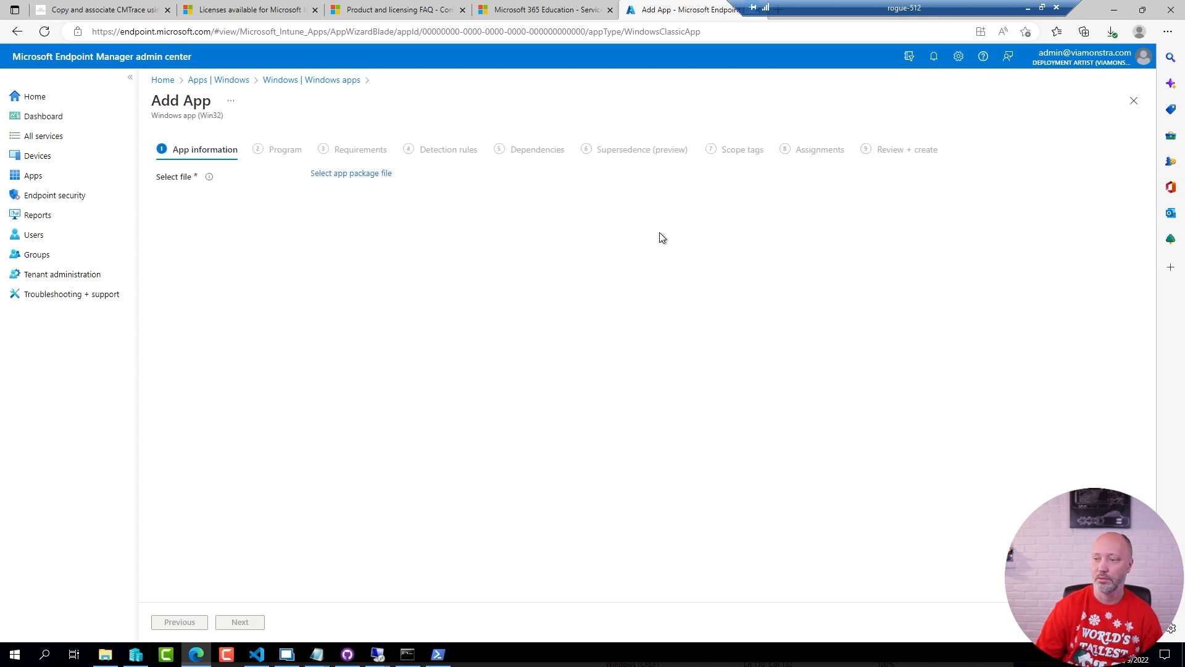
Select cmtrace.intunewin from CMTrace's Package folder as the app package file and confirm it
left_click(356, 175)
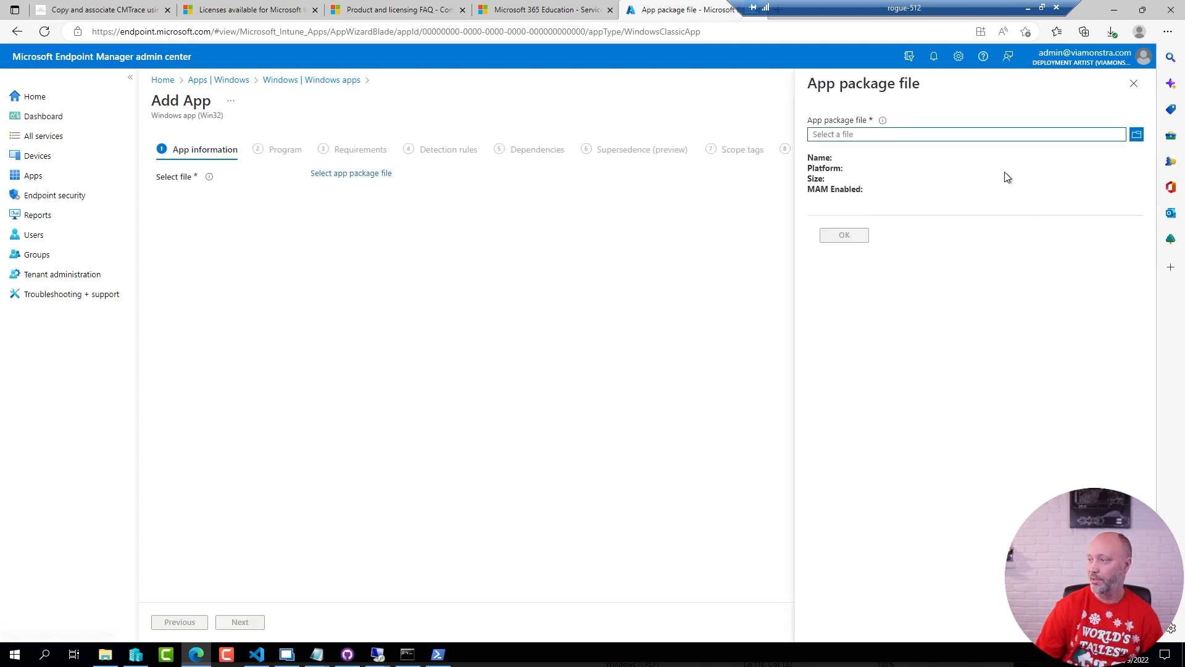
left_click(1135, 136)
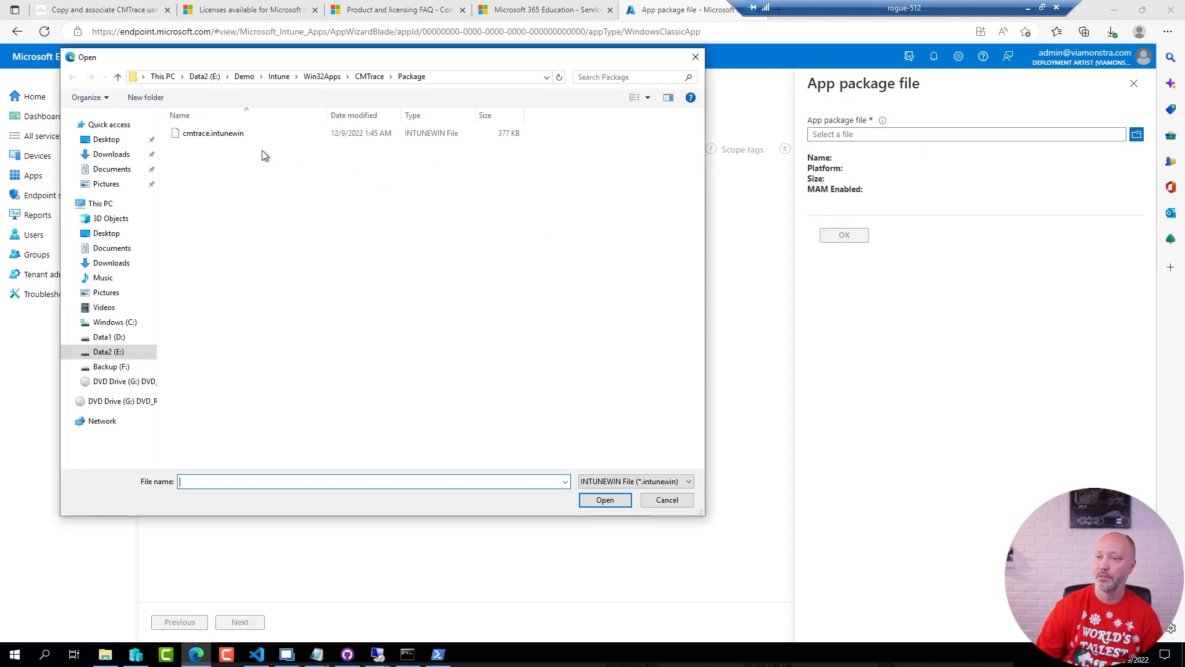
left_click(217, 140)
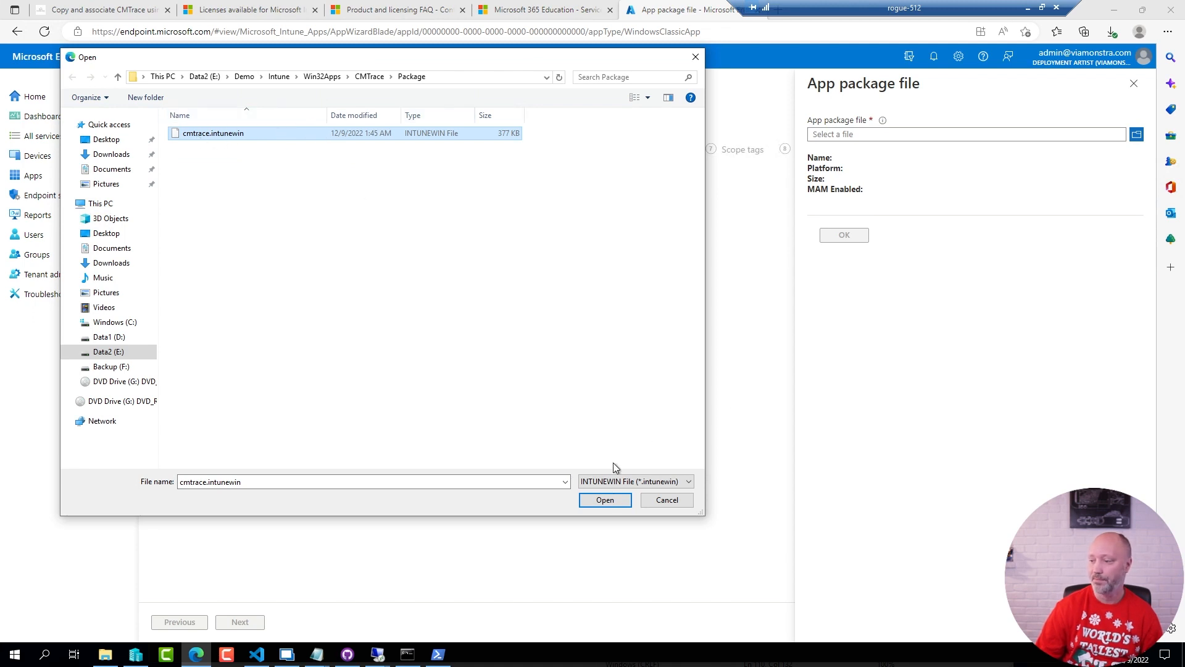
left_click(604, 500)
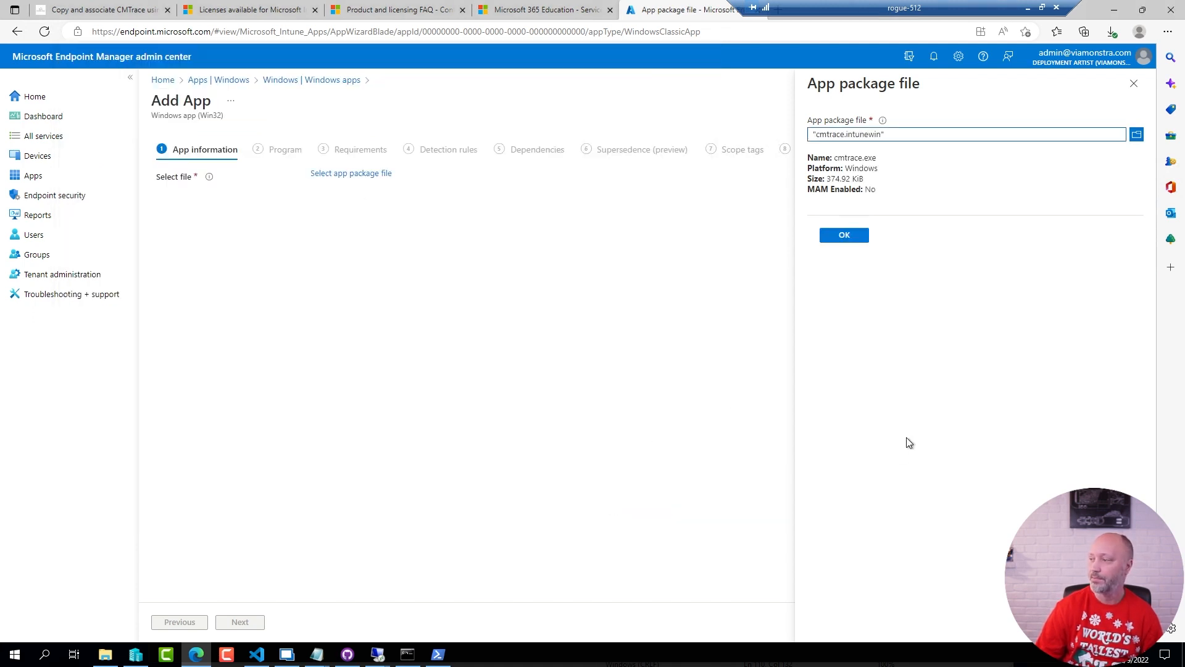
left_click(844, 235)
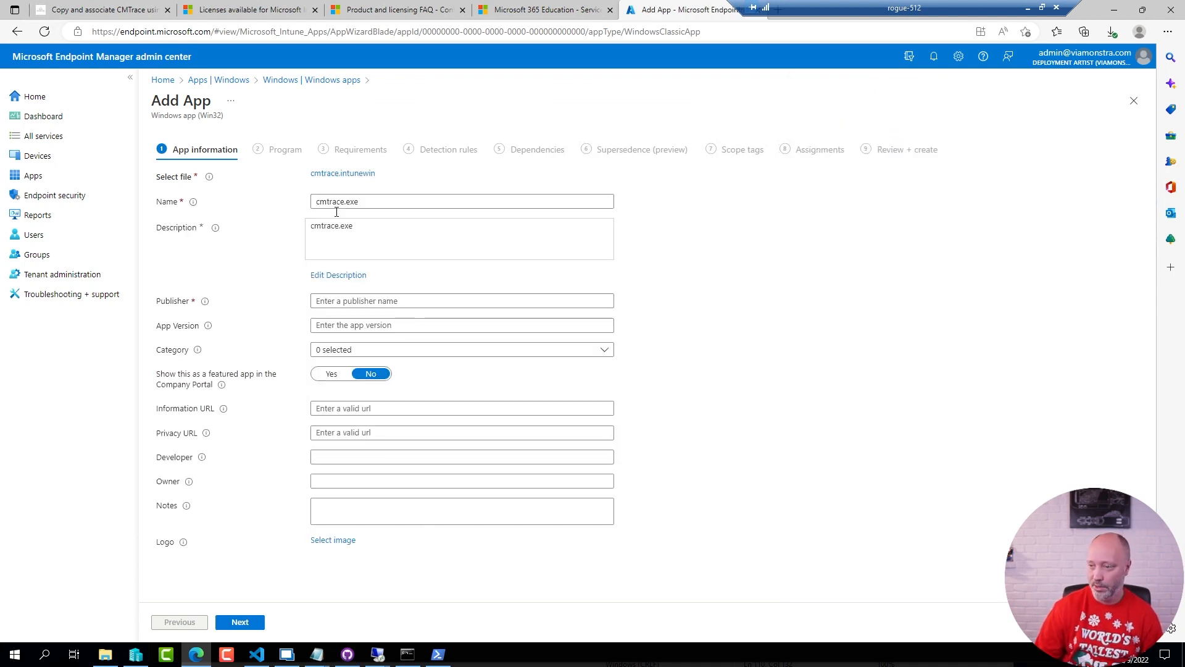
Replace the app's name and description with CMTrace
left_click_drag(369, 201, 129, 256)
type("CMTr")
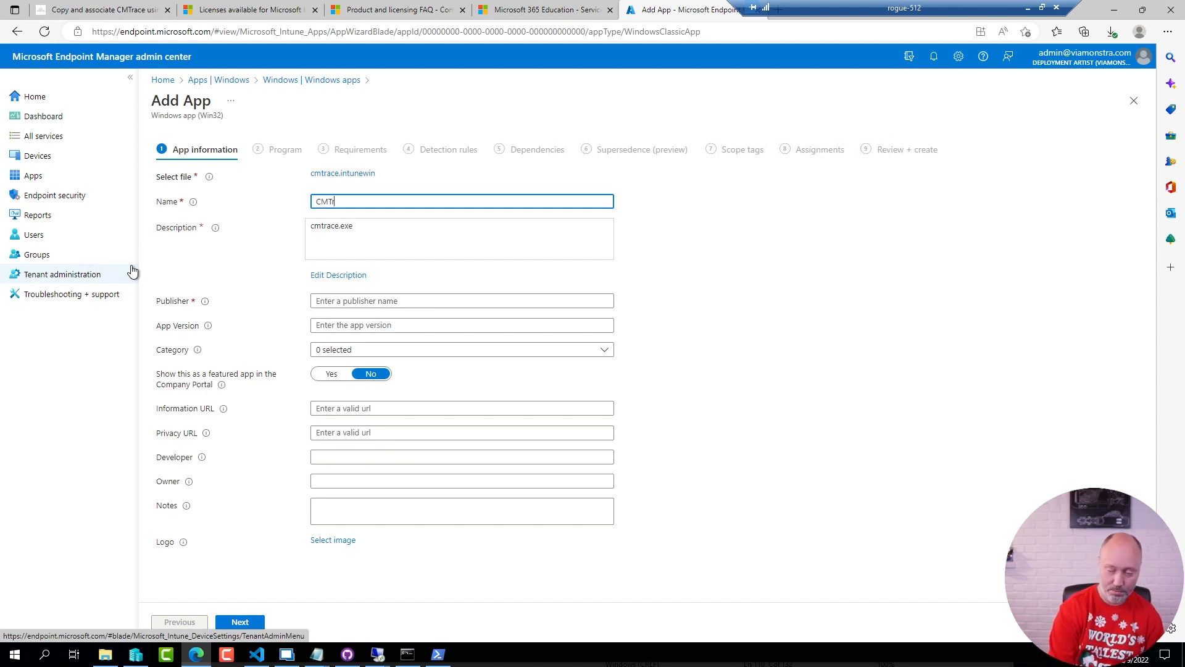
type("ace")
left_click(337, 274)
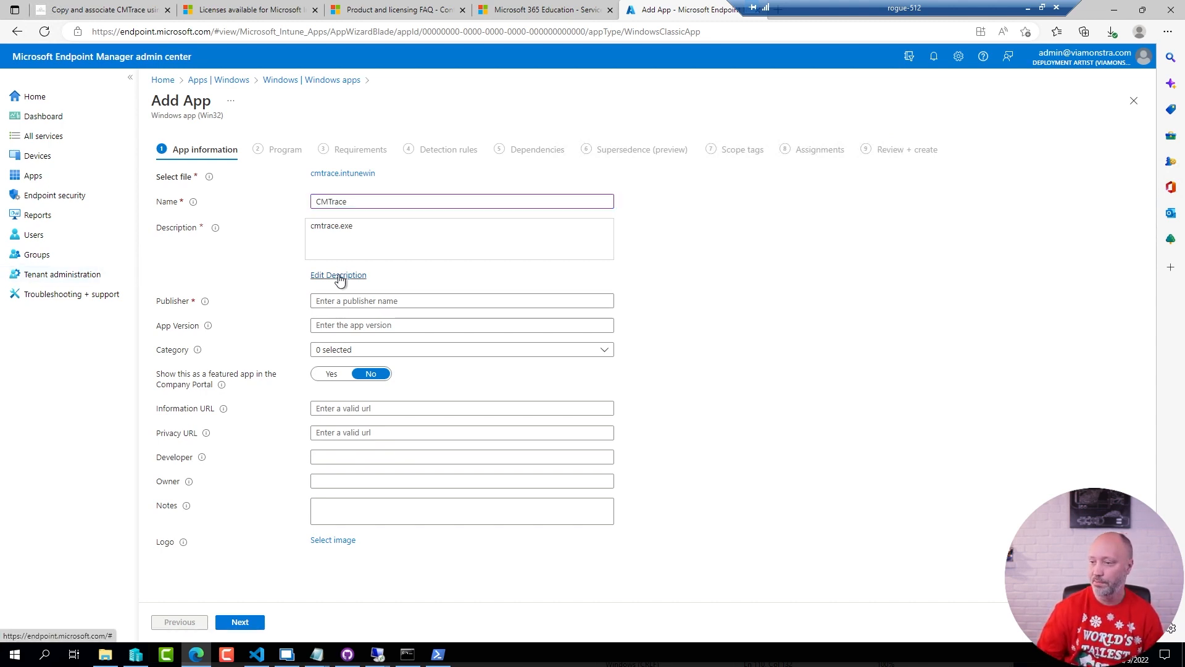
key("ctrl+a")
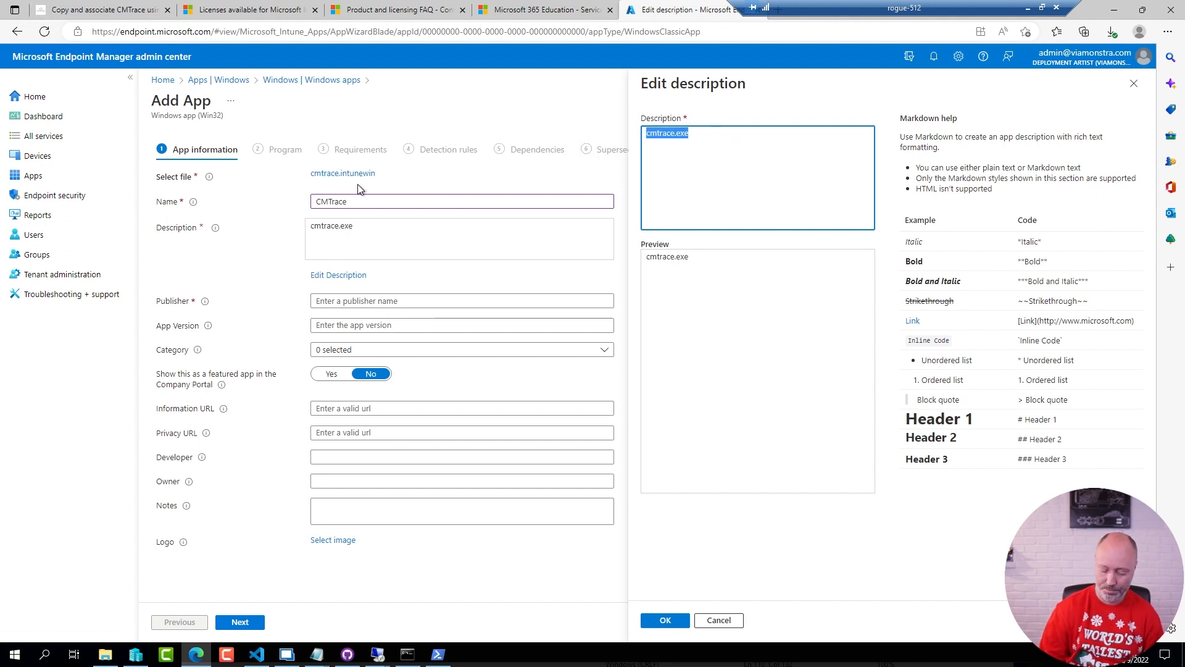
type("CMTrace")
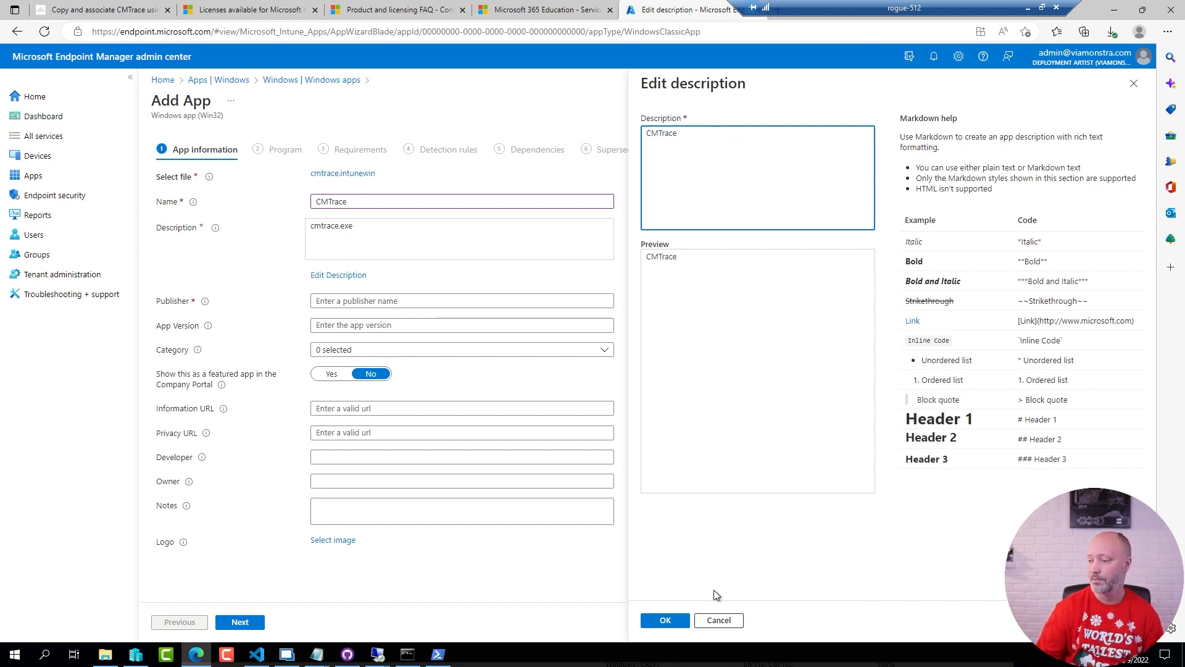
left_click(665, 620)
Enter Microsoft as the app's publisher and continue to the program settings
left_click(341, 301)
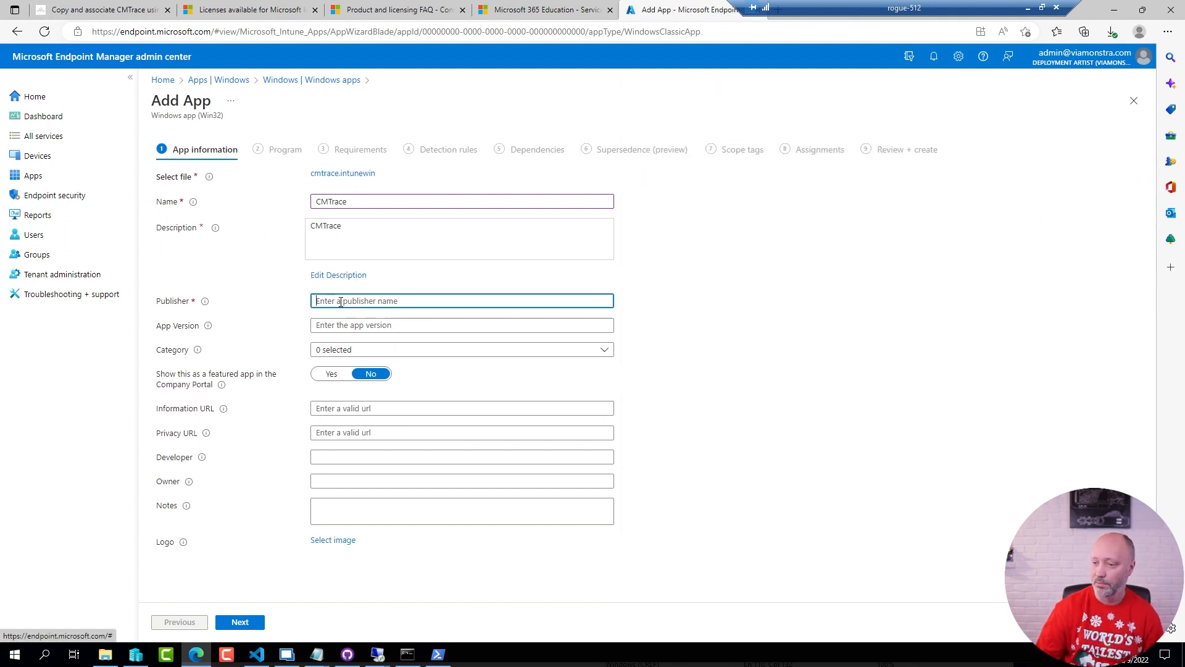
type("Microsof")
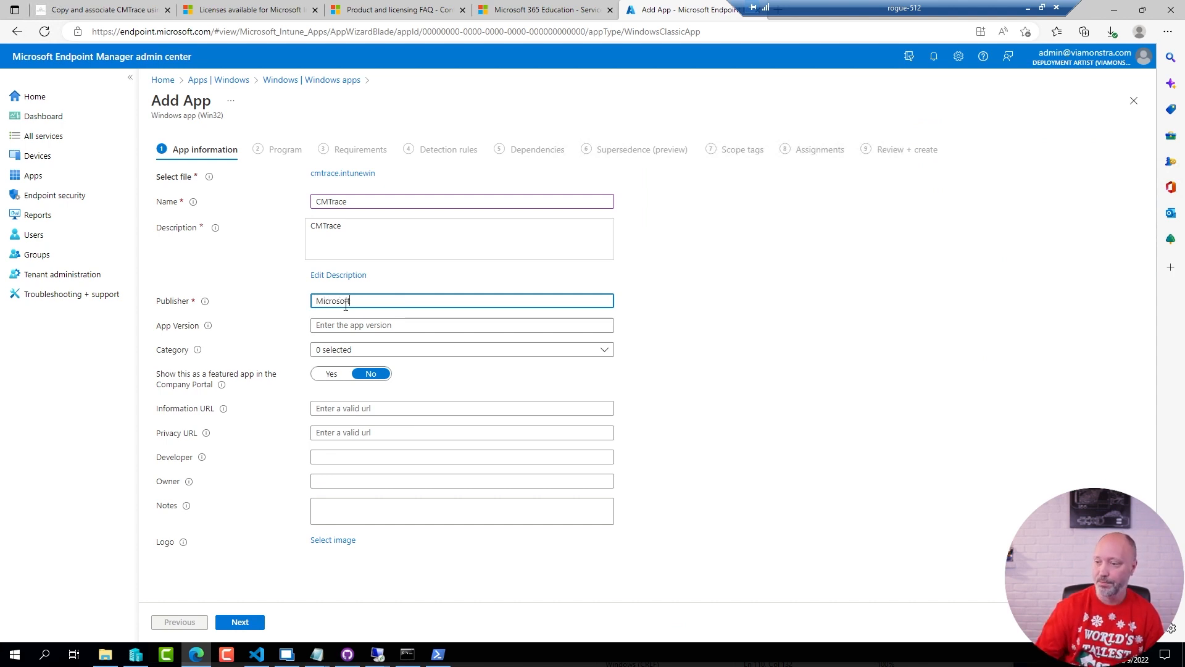
type("t")
left_click(240, 622)
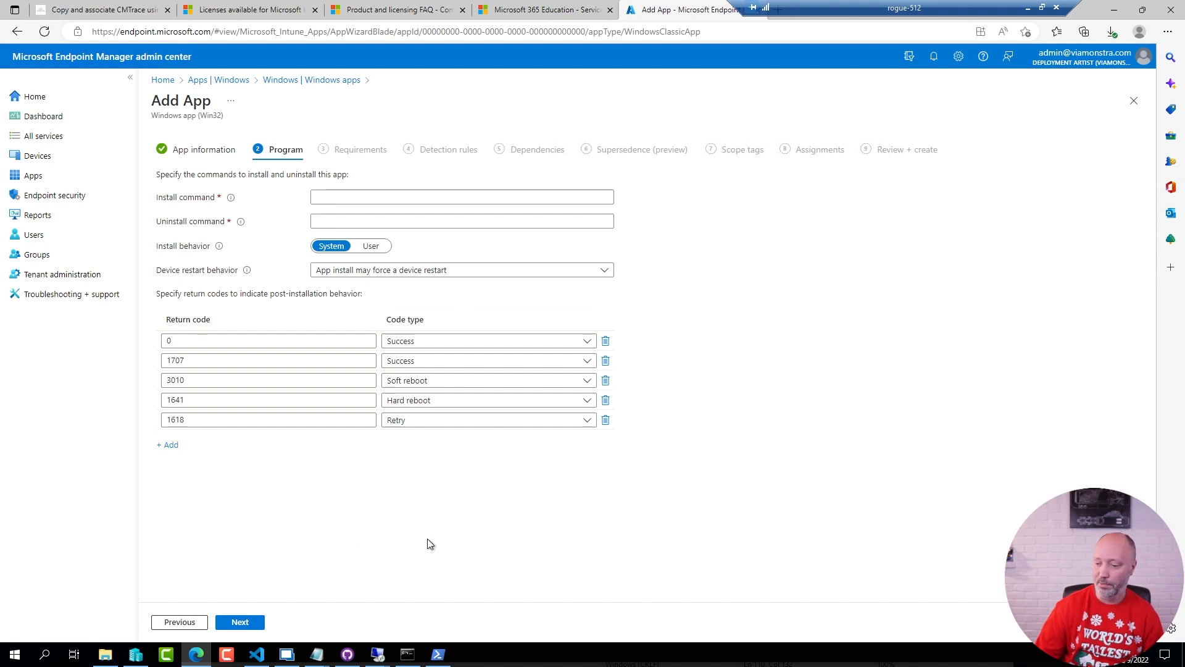
Copy CMTrace's install command line from Win32 Apps Demo.txt in Notepad and paste it as the app's install command in the browser
mouse_move(317, 654)
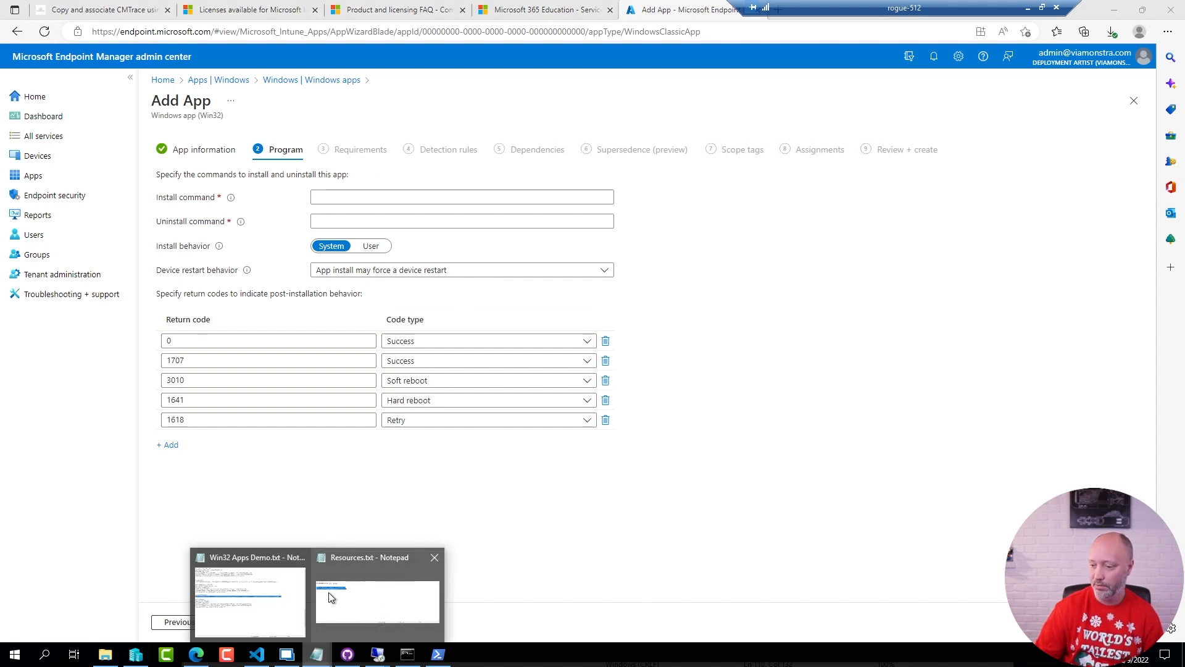
left_click(255, 597)
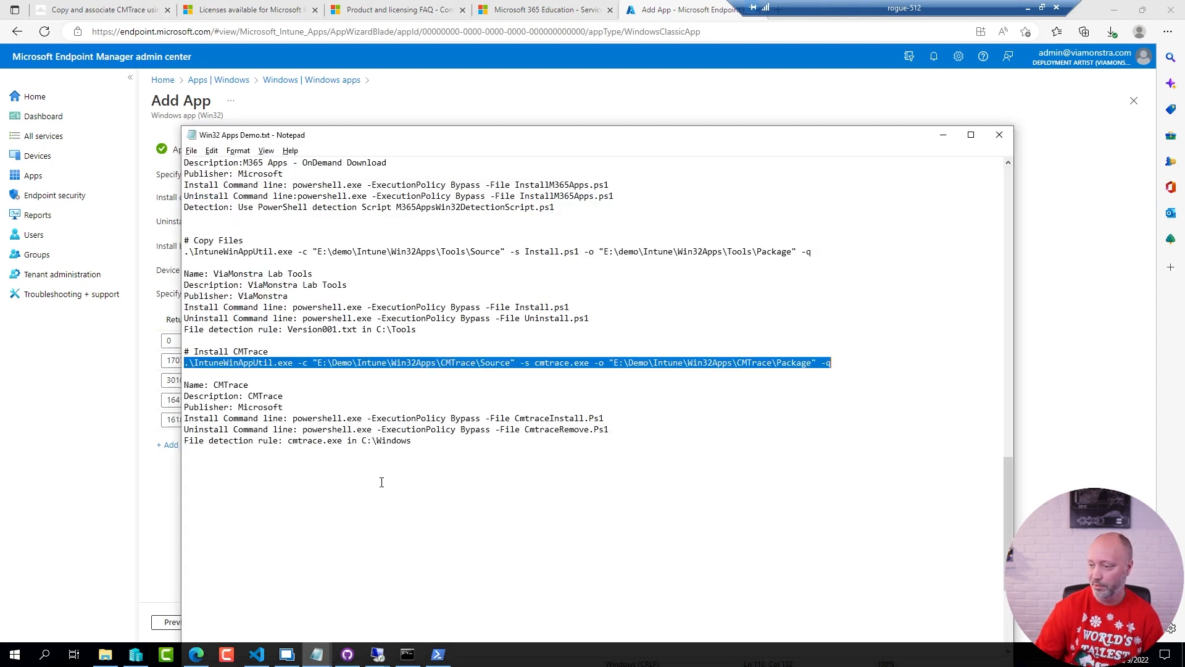
left_click(293, 419)
key("shift+End")
key("ctrl+c")
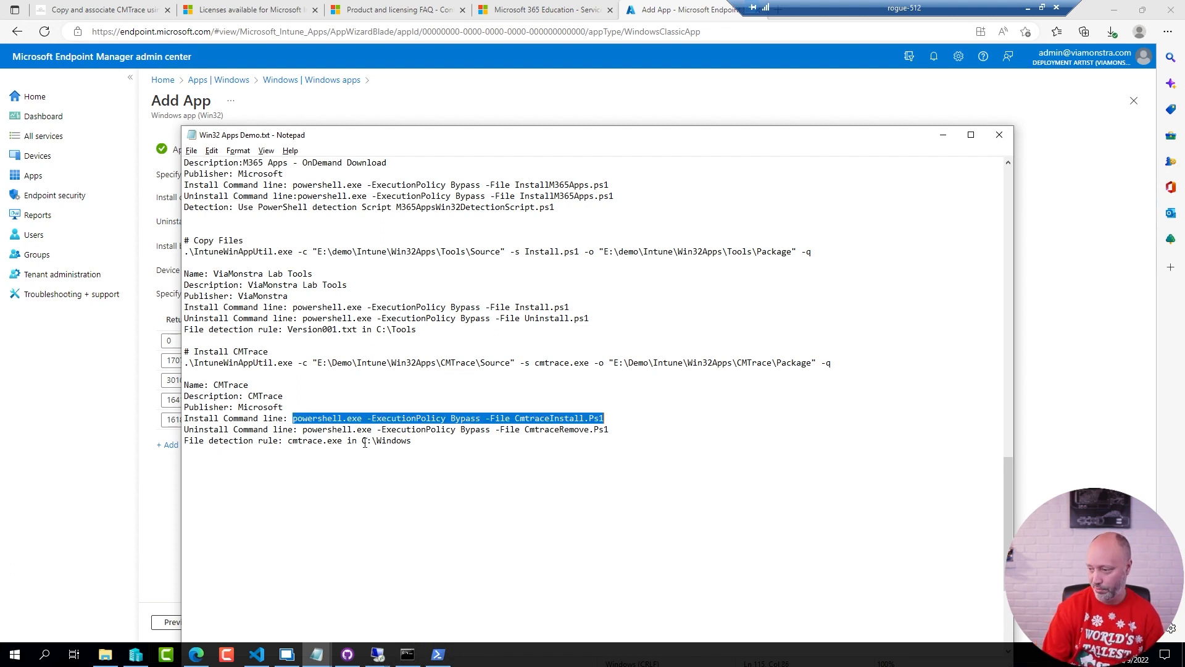
left_click(496, 106)
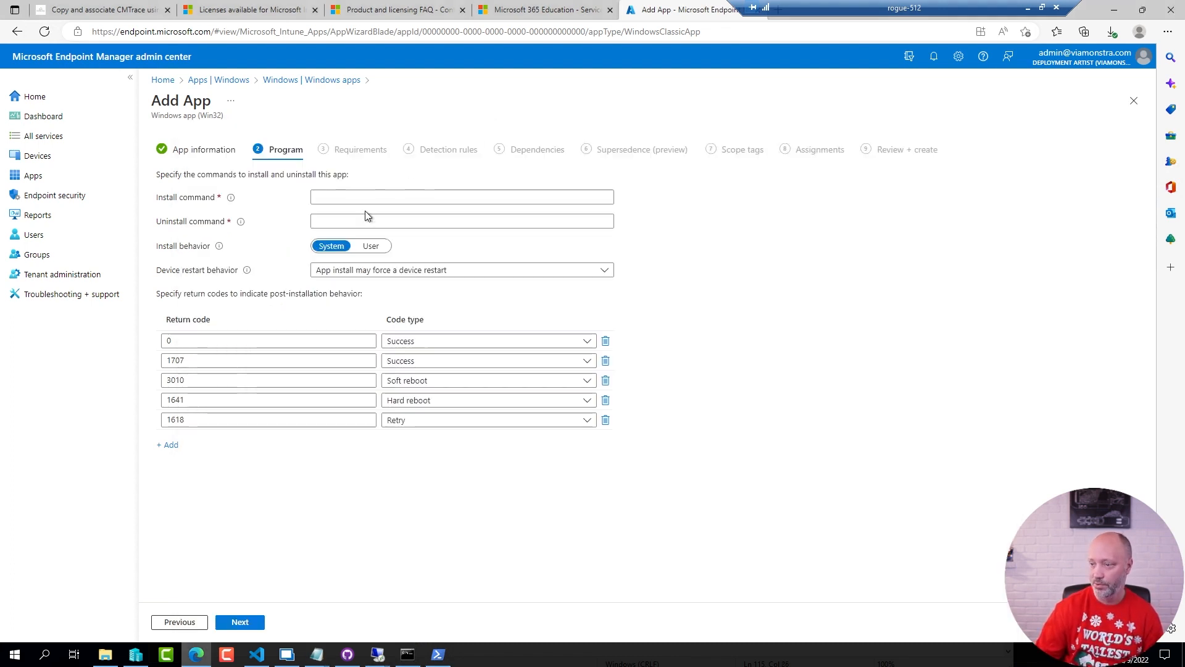
left_click(339, 196)
key("ctrl+v")
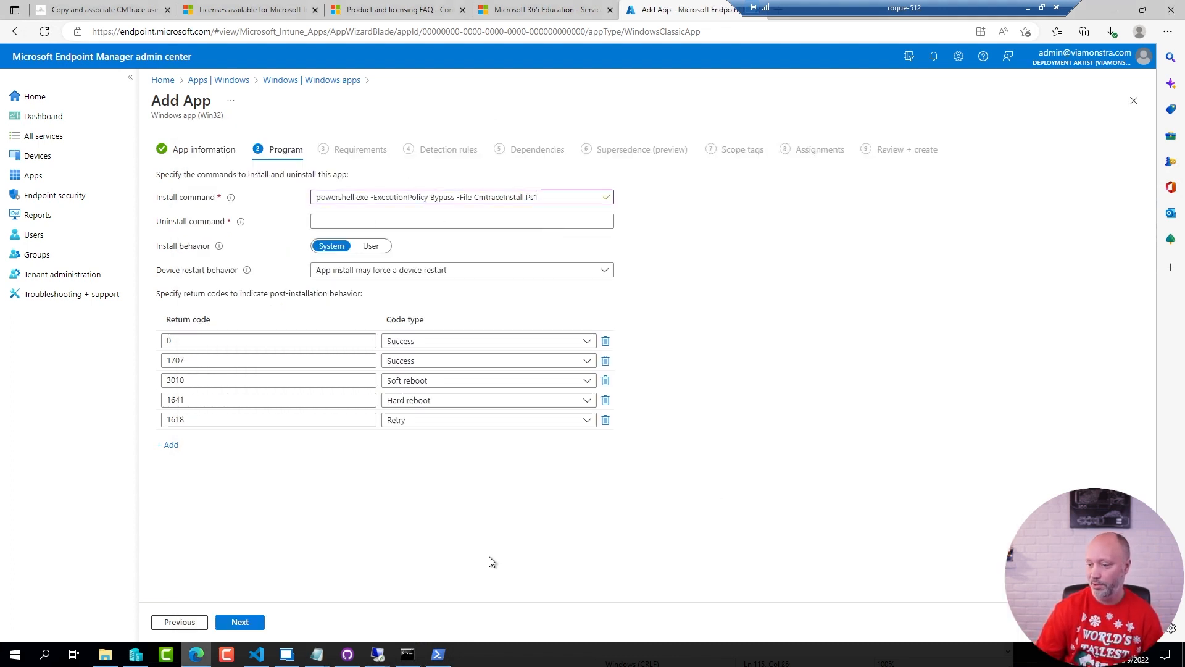
Copy CMTrace's uninstall command line from the Notepad file into the app's uninstall command in the browser and continue to the requirements
key("alt+Tab")
left_click(307, 430)
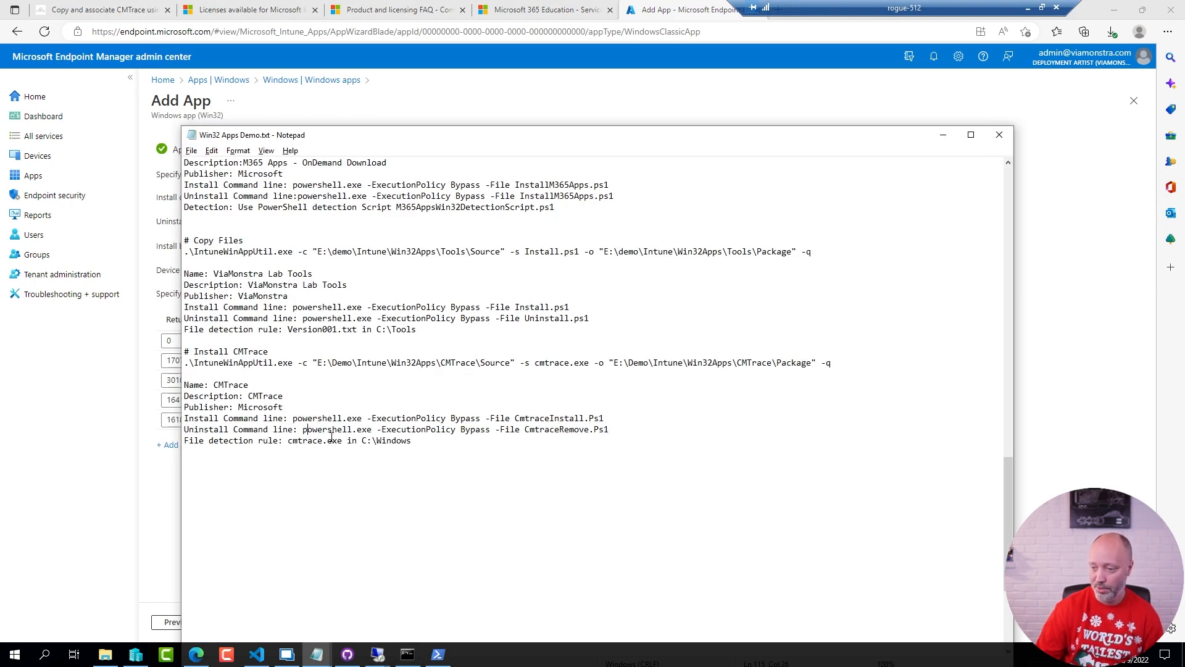
key("shift+End")
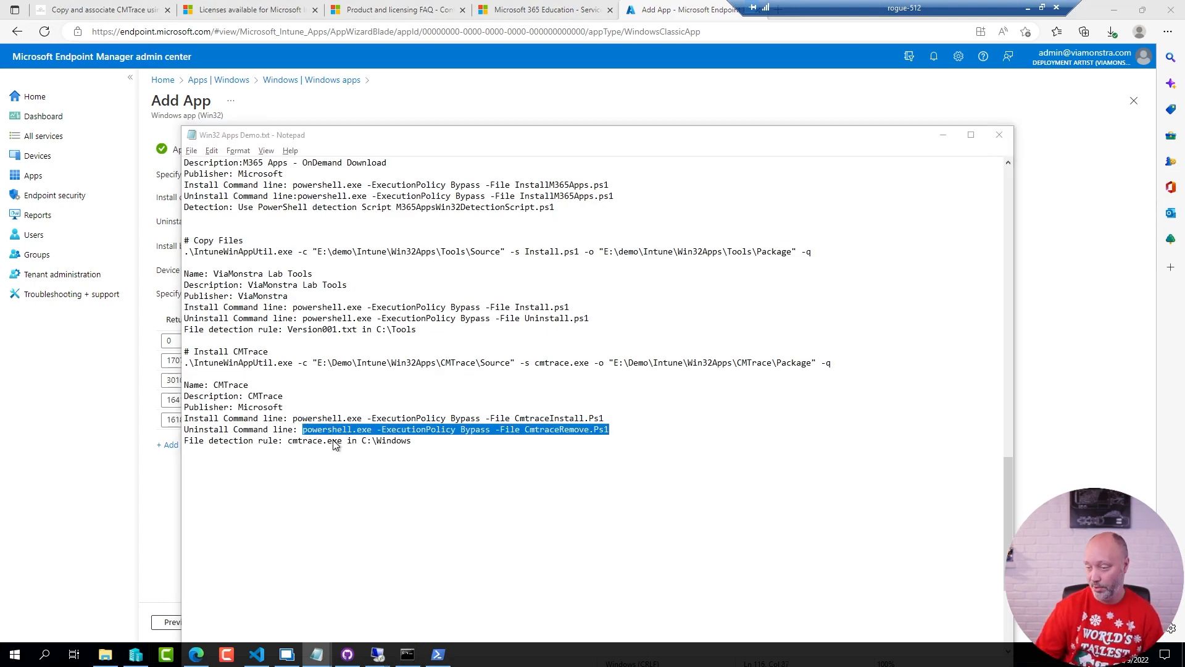
key("alt+Tab")
left_click(358, 219)
type("powershell.exe -ExecutionPolicy Bypass -File CmtraceRemove.Ps1")
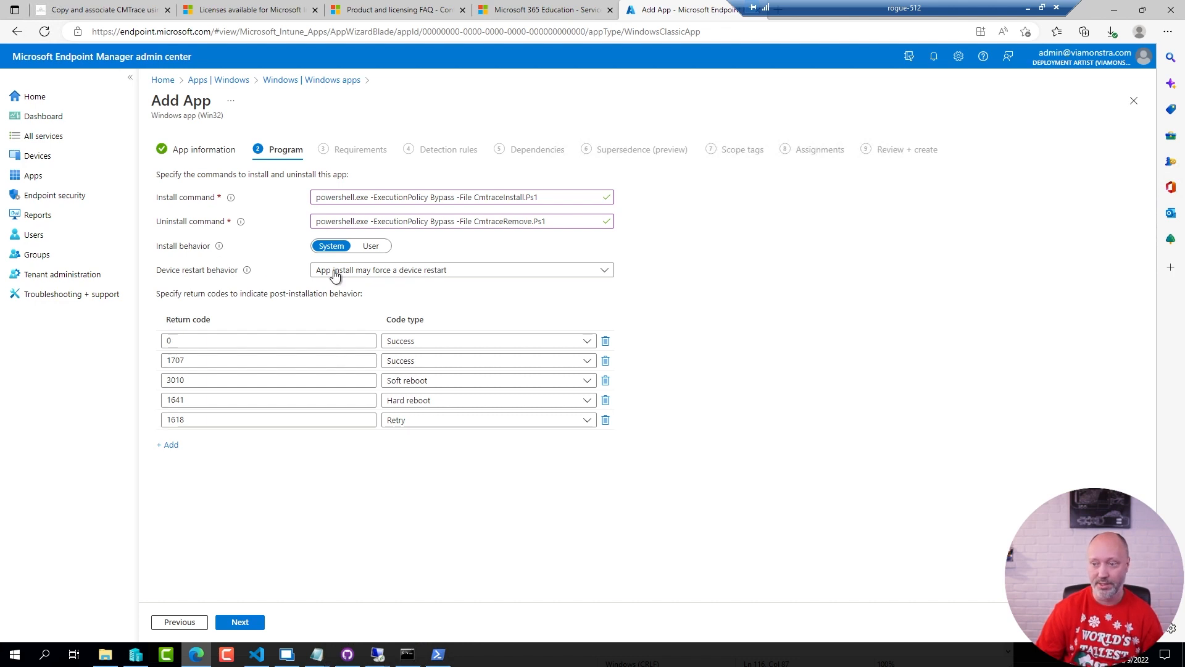
left_click(239, 623)
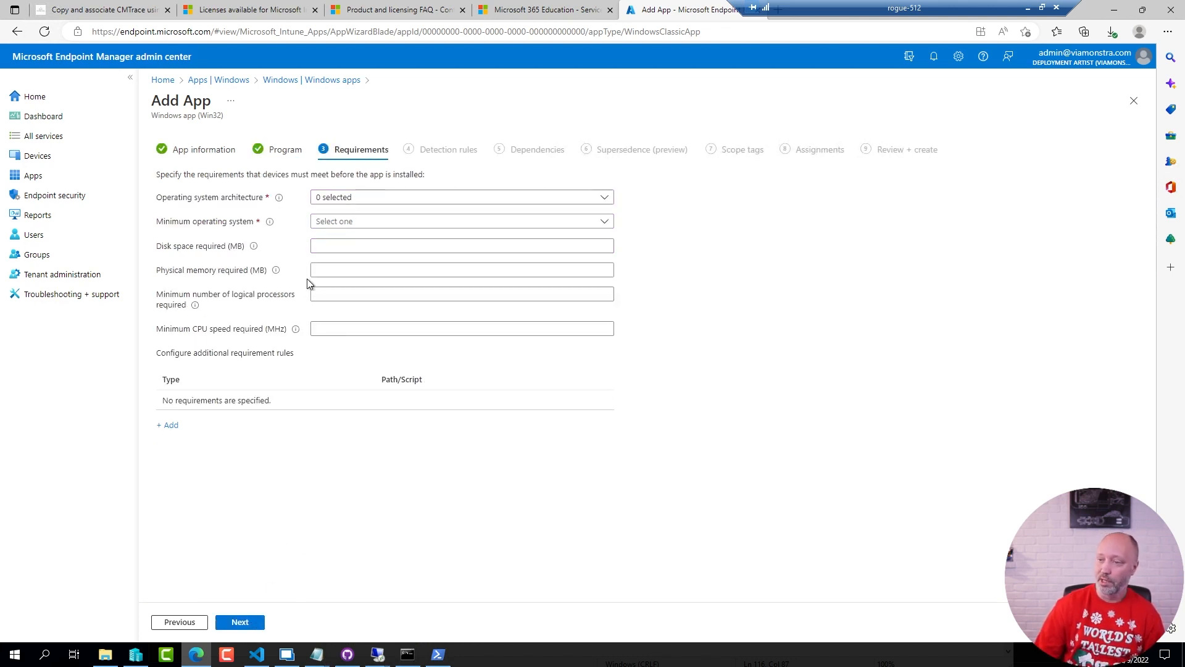
Require 64-bit architecture and Windows 10 1909 as the minimum operating system, and continue to the detection rules
left_click(349, 197)
left_click(323, 234)
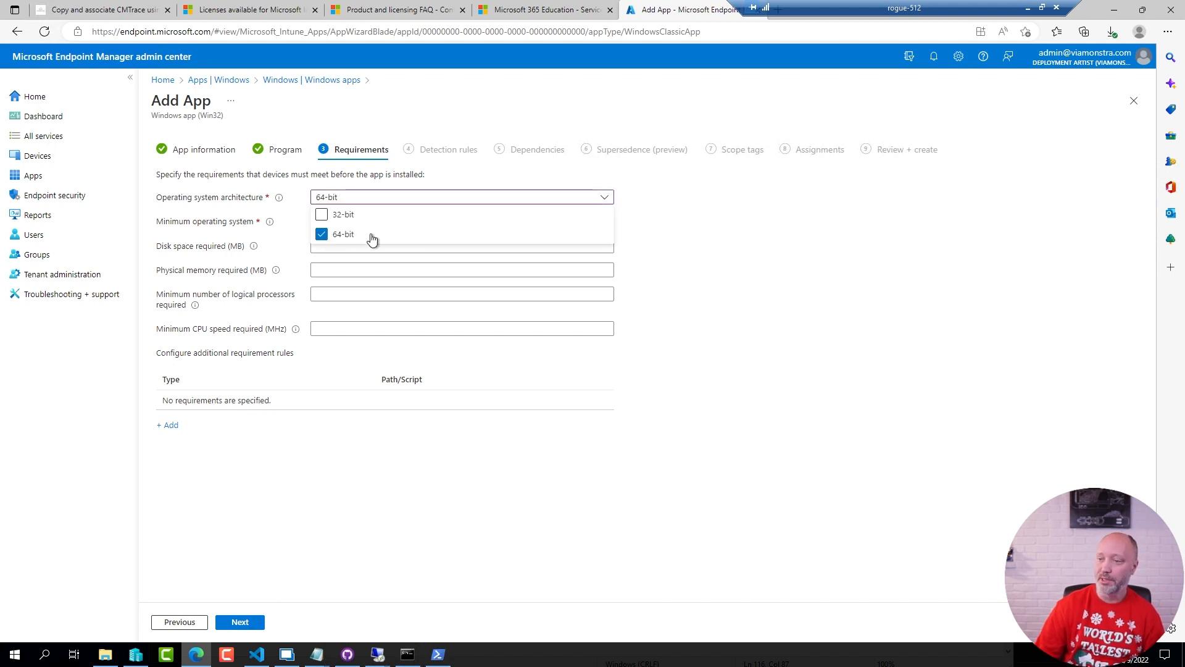
left_click(456, 481)
left_click(347, 222)
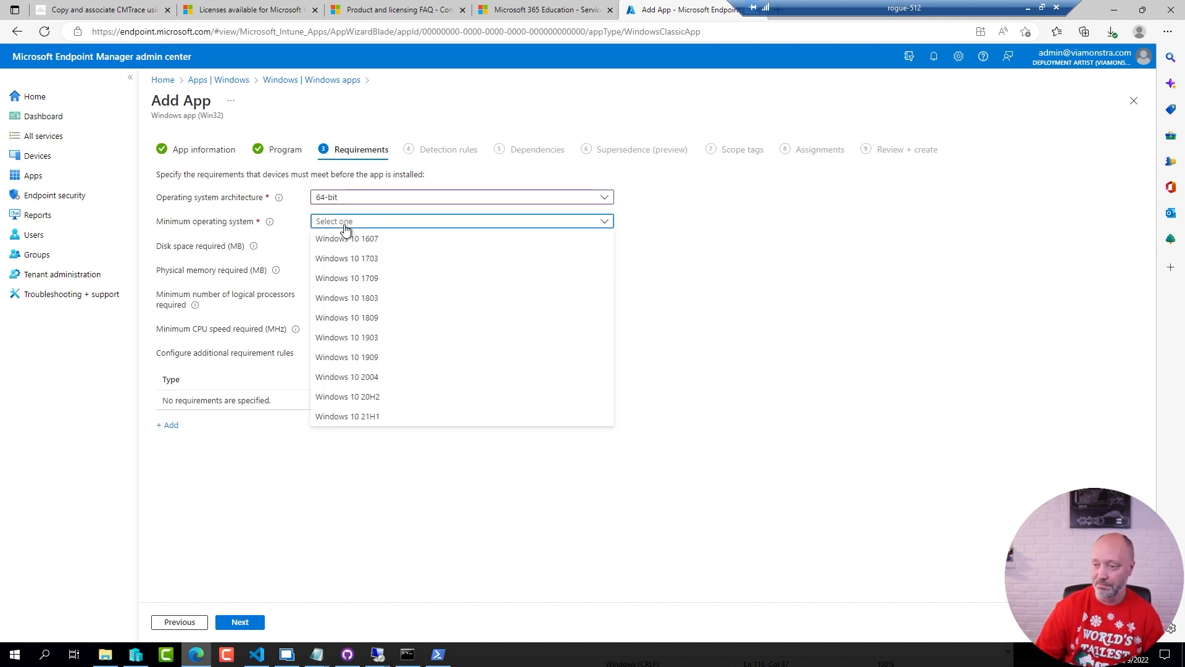
left_click(345, 358)
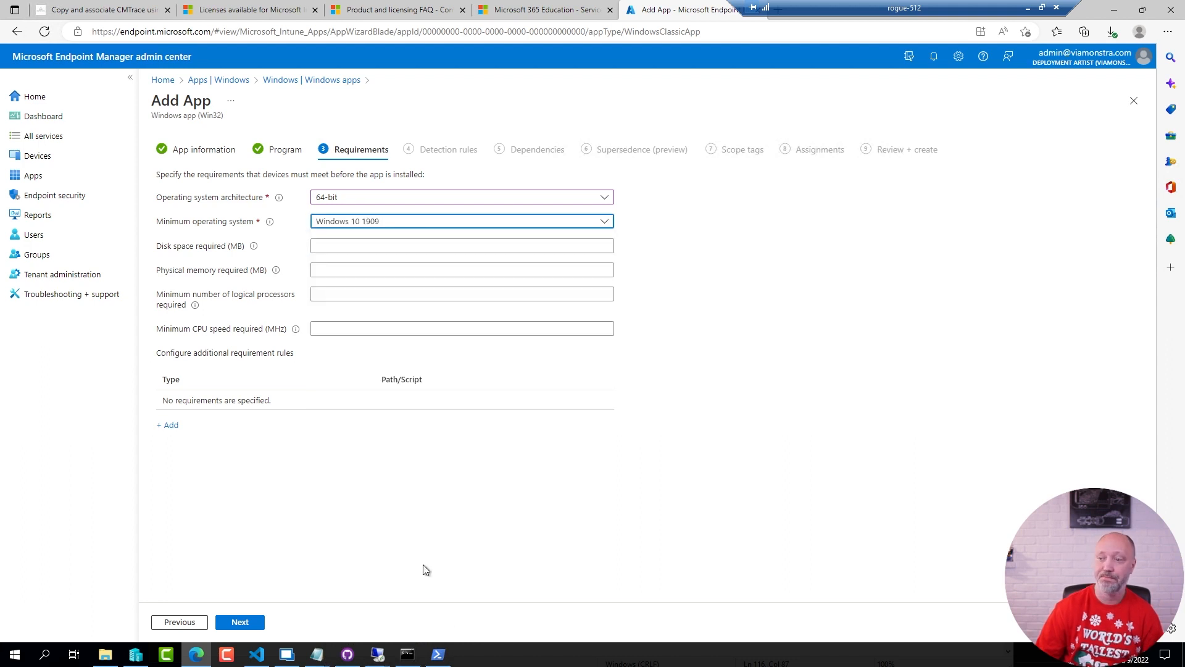
left_click(235, 623)
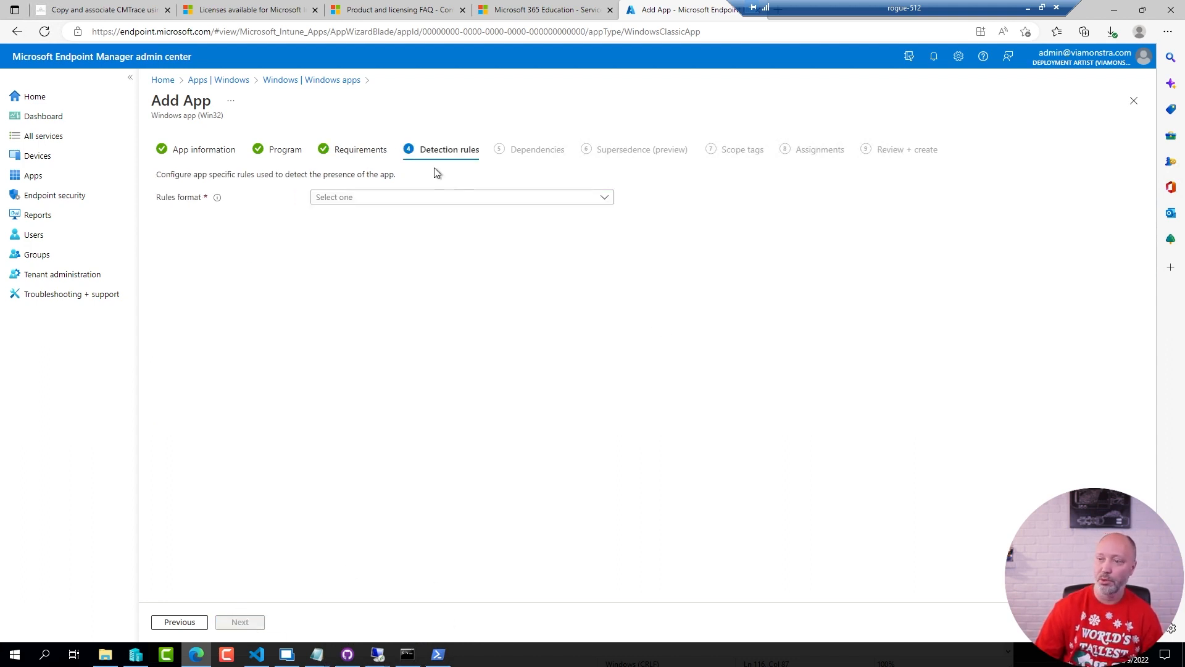
Choose to manually configure detection rules and add a new rule of type File
left_click(362, 197)
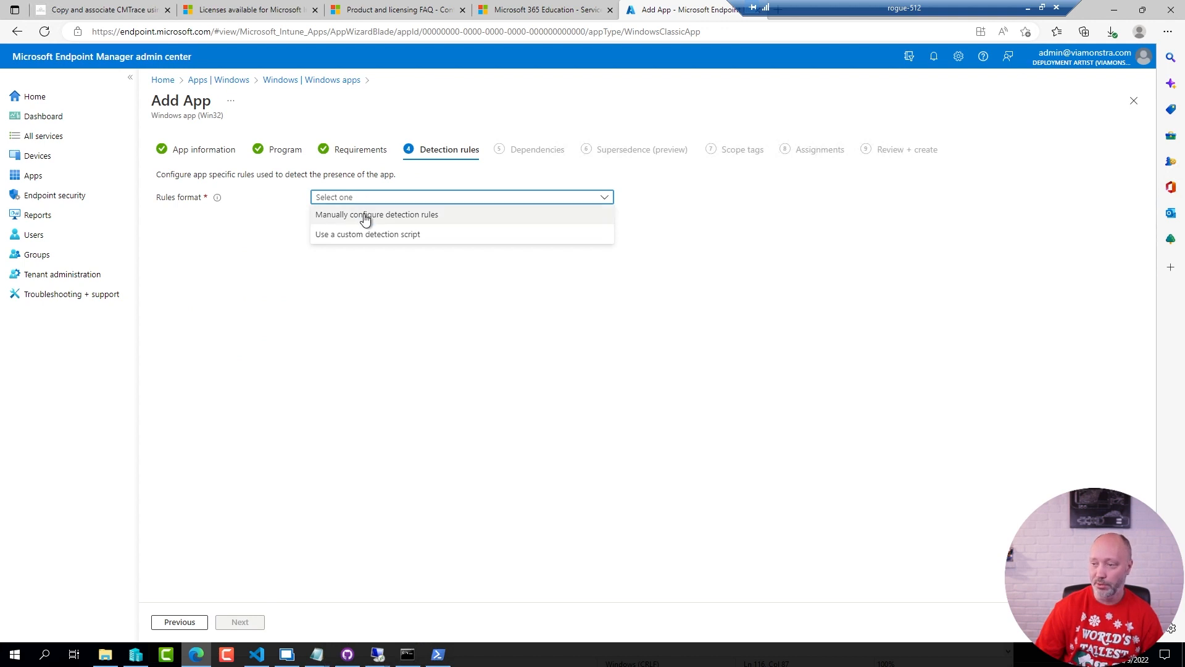
left_click(365, 216)
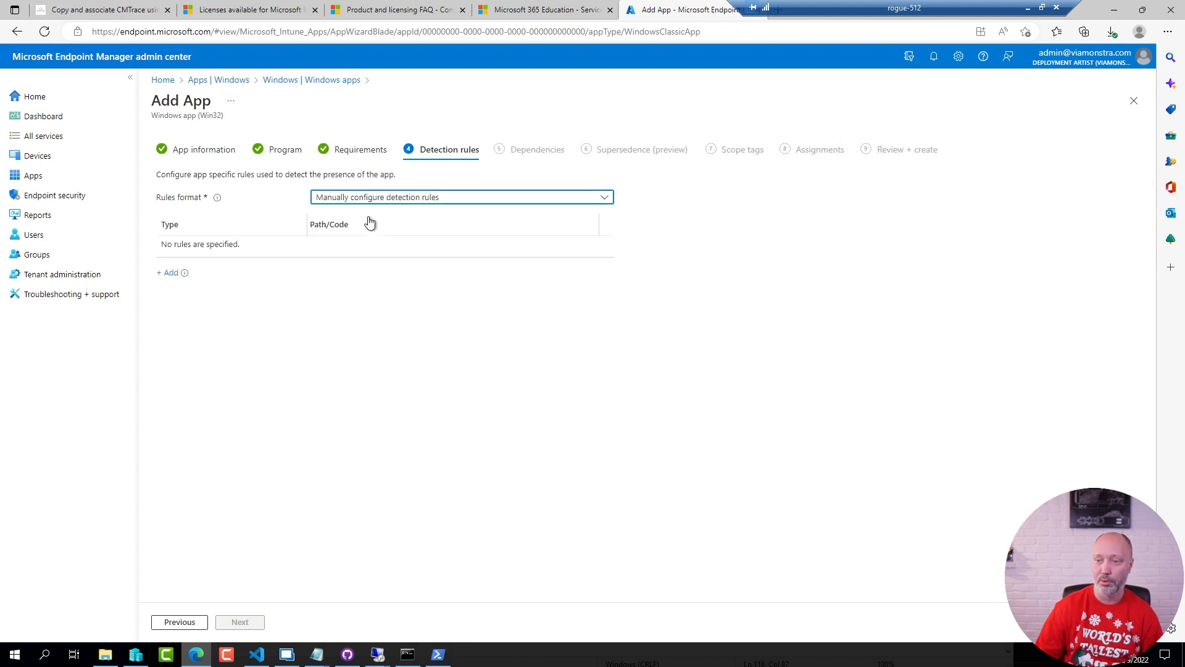
left_click(168, 273)
left_click(964, 151)
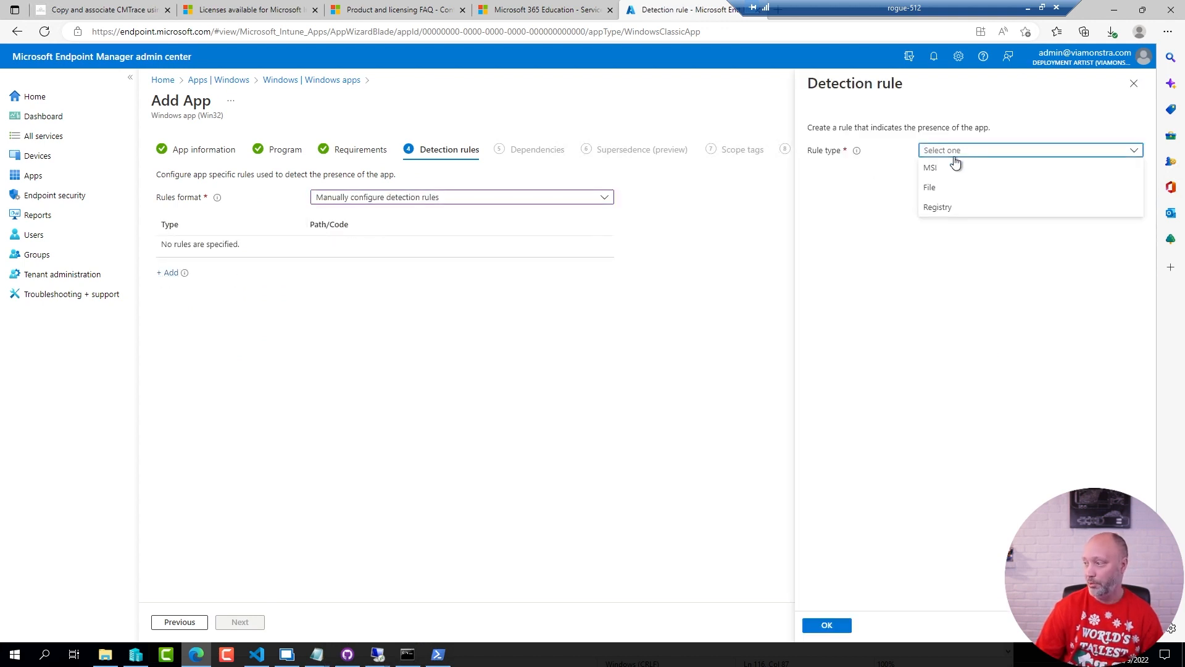
left_click(932, 187)
Set the rule's path to C:\Windows, the file to cmtrace.exe and the detection method to File or folder exists, and confirm the rule
left_click(957, 190)
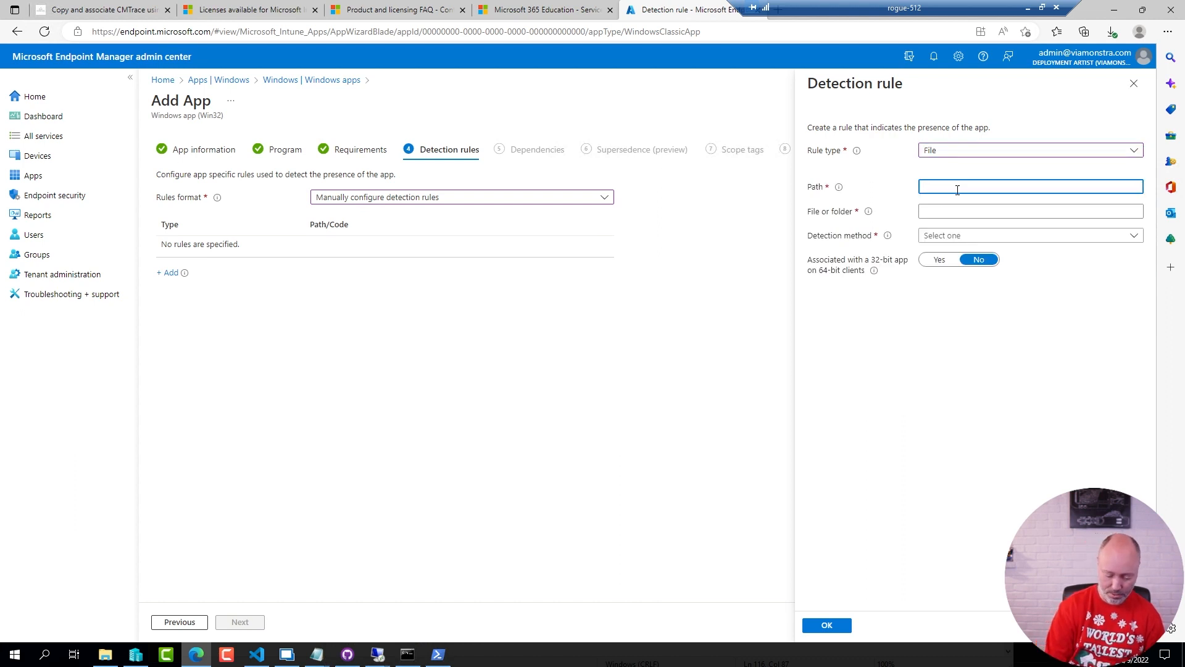
type("C:\\Windows")
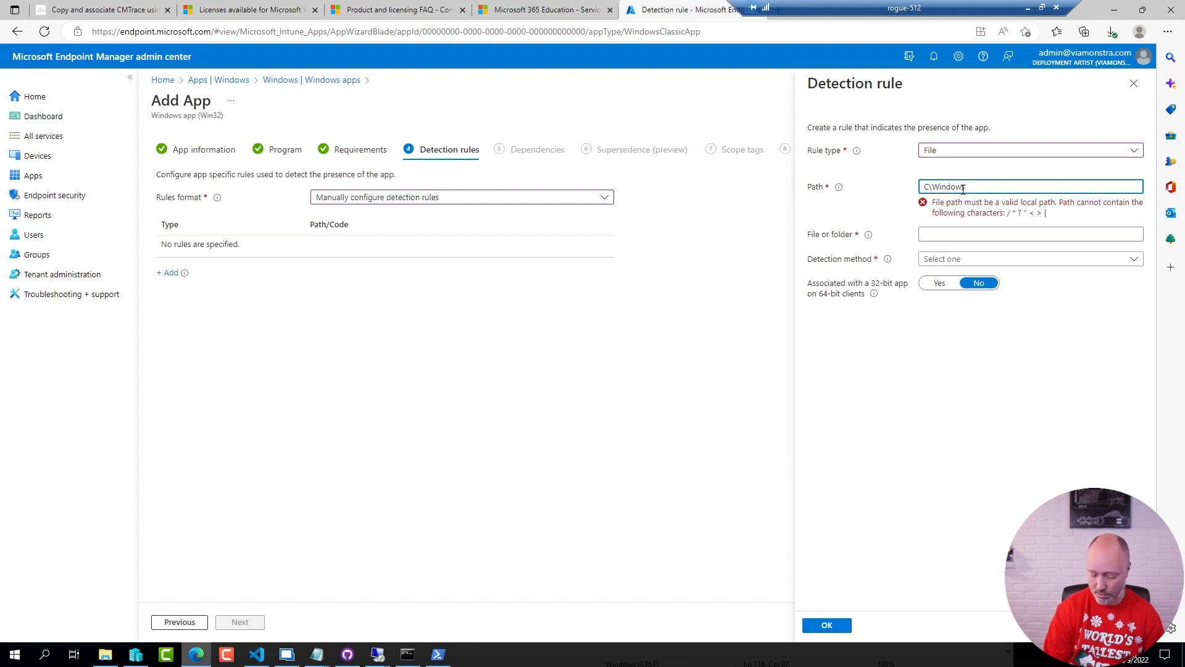
type(":")
key("Tab")
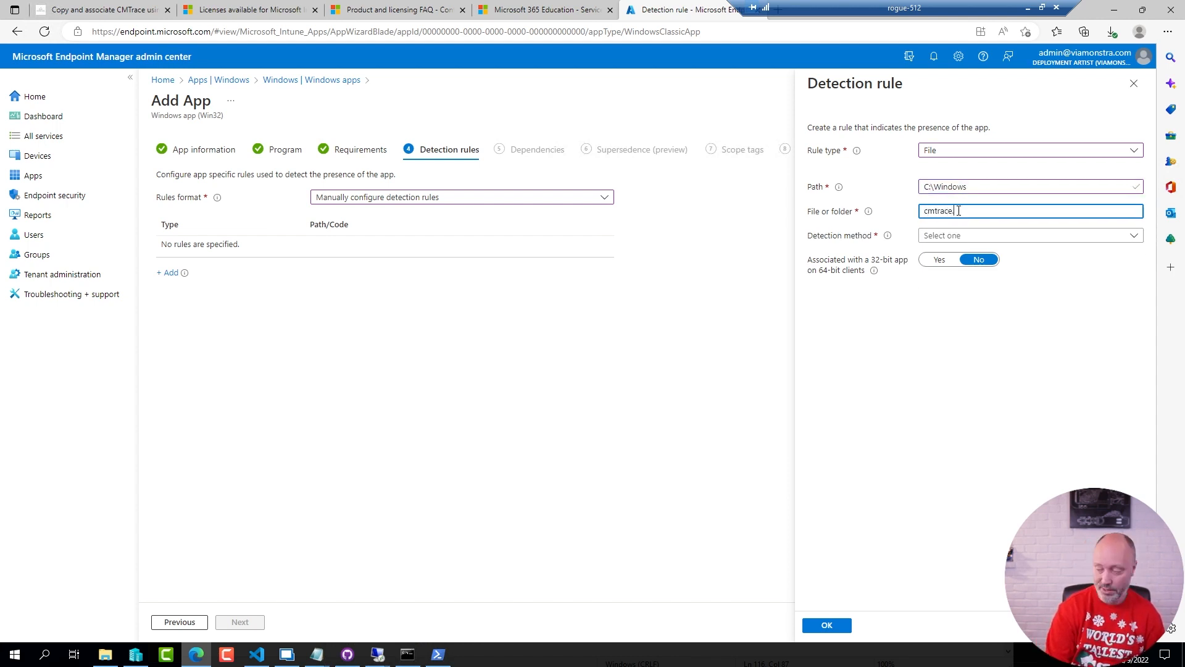
left_click(968, 236)
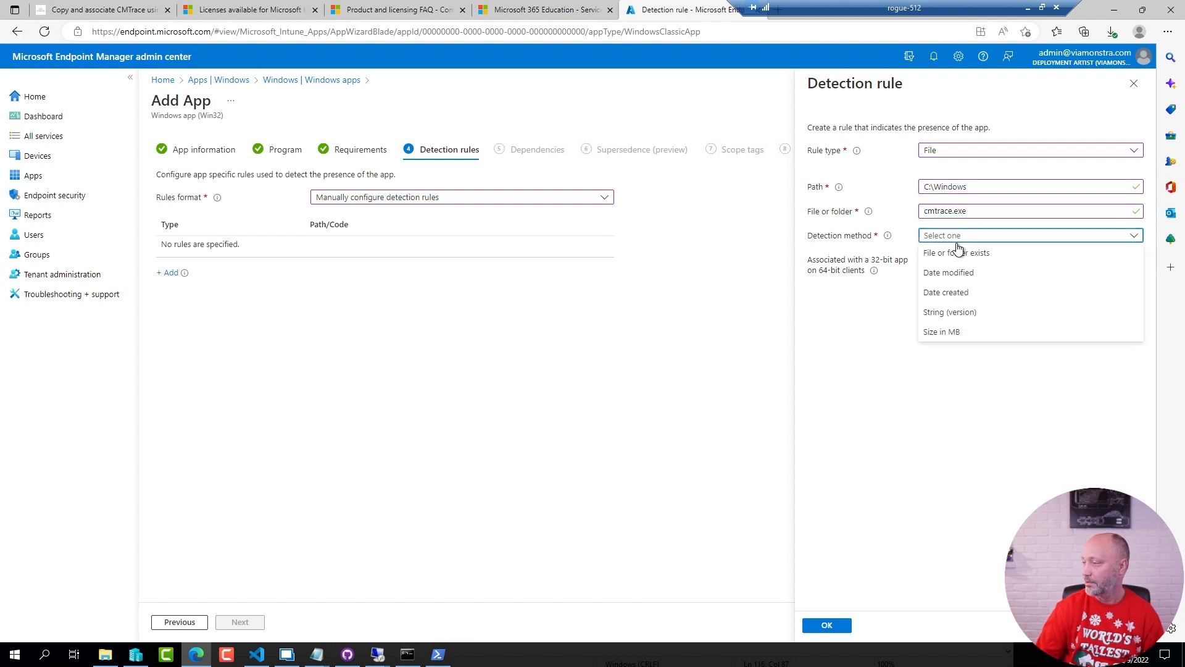
left_click(957, 249)
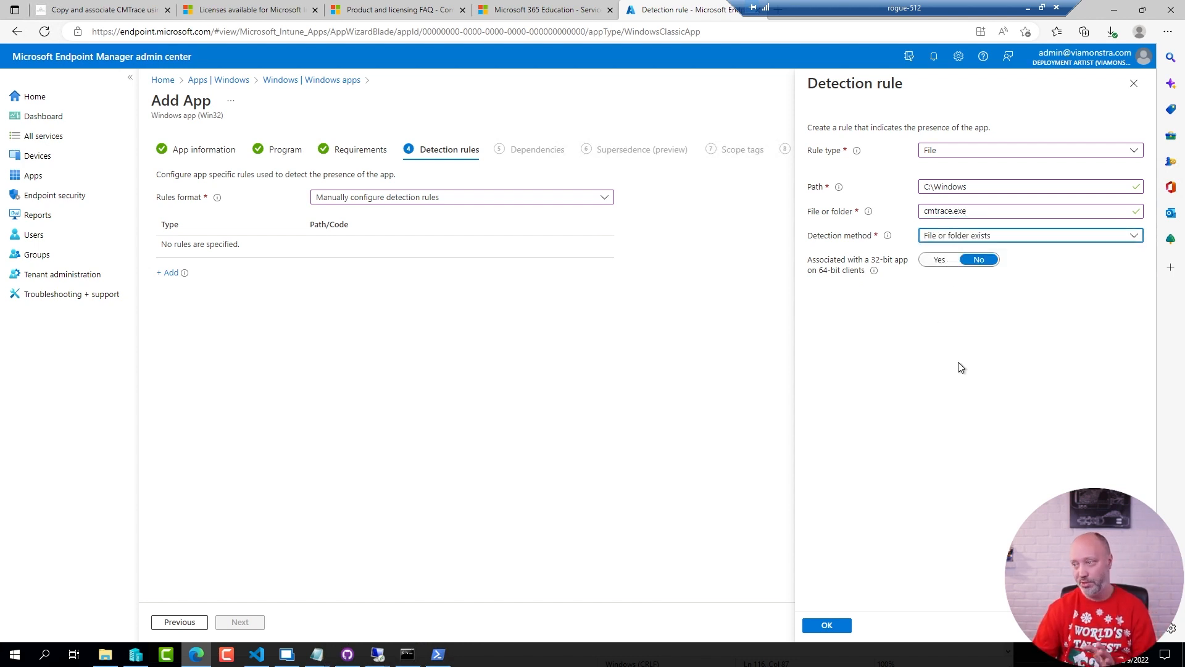
double_click(974, 209)
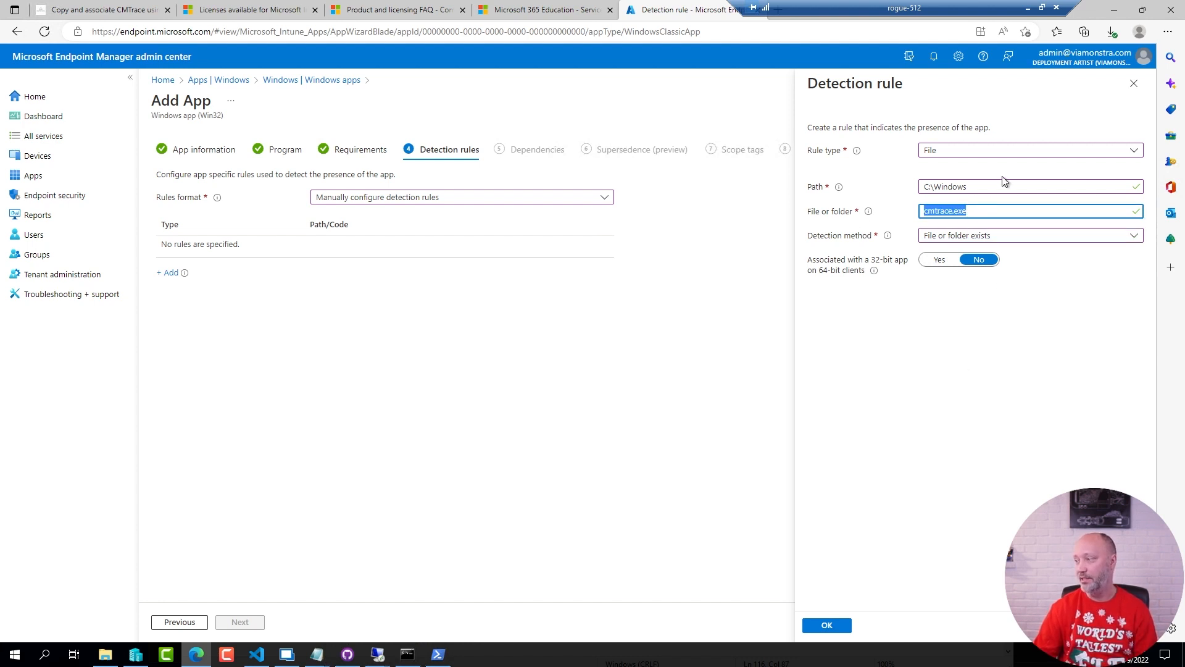
left_click(937, 362)
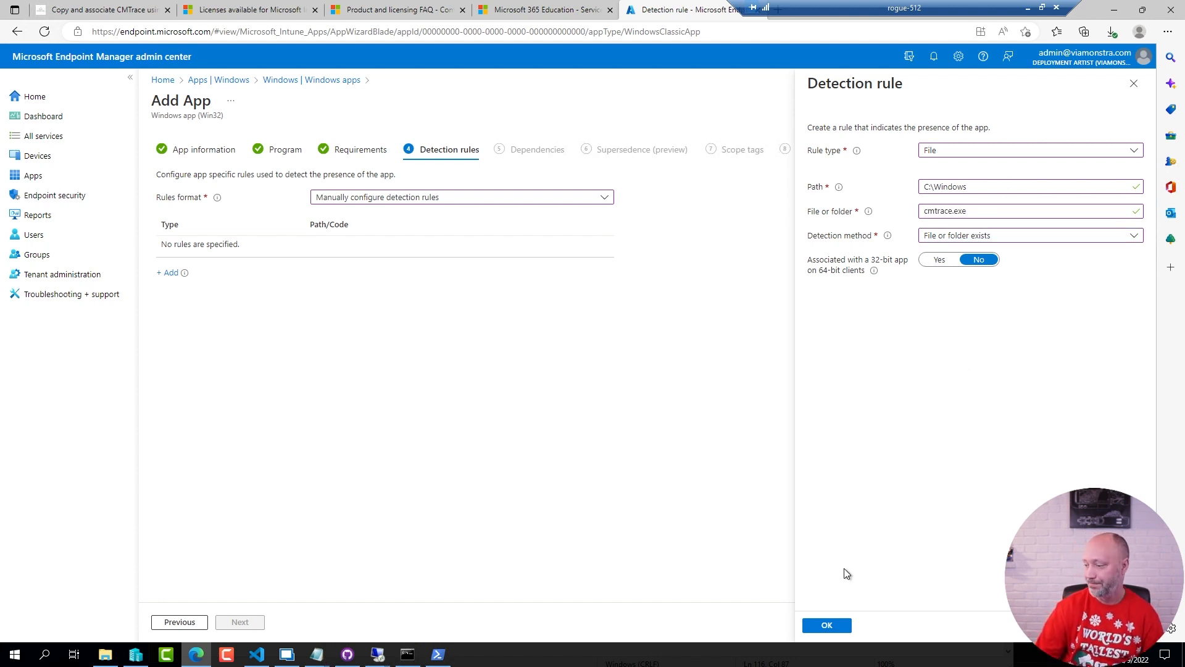
left_click(827, 625)
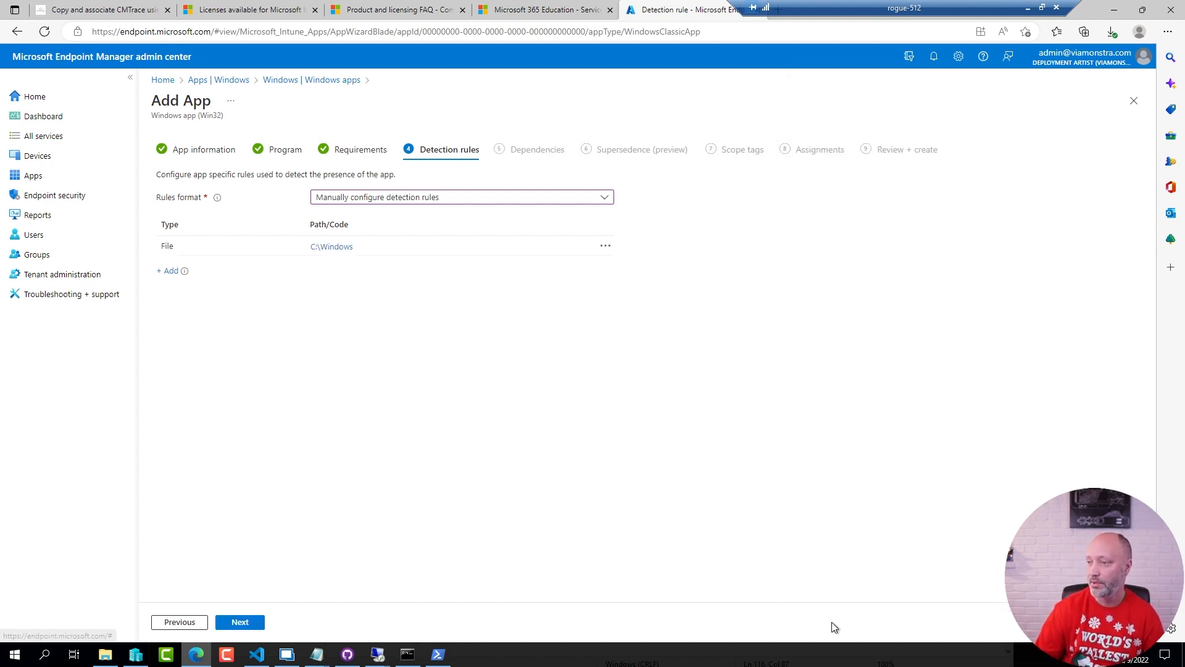
Proceed to the app's assignments, leaving dependencies, supersedence and scope tags empty
left_click(248, 626)
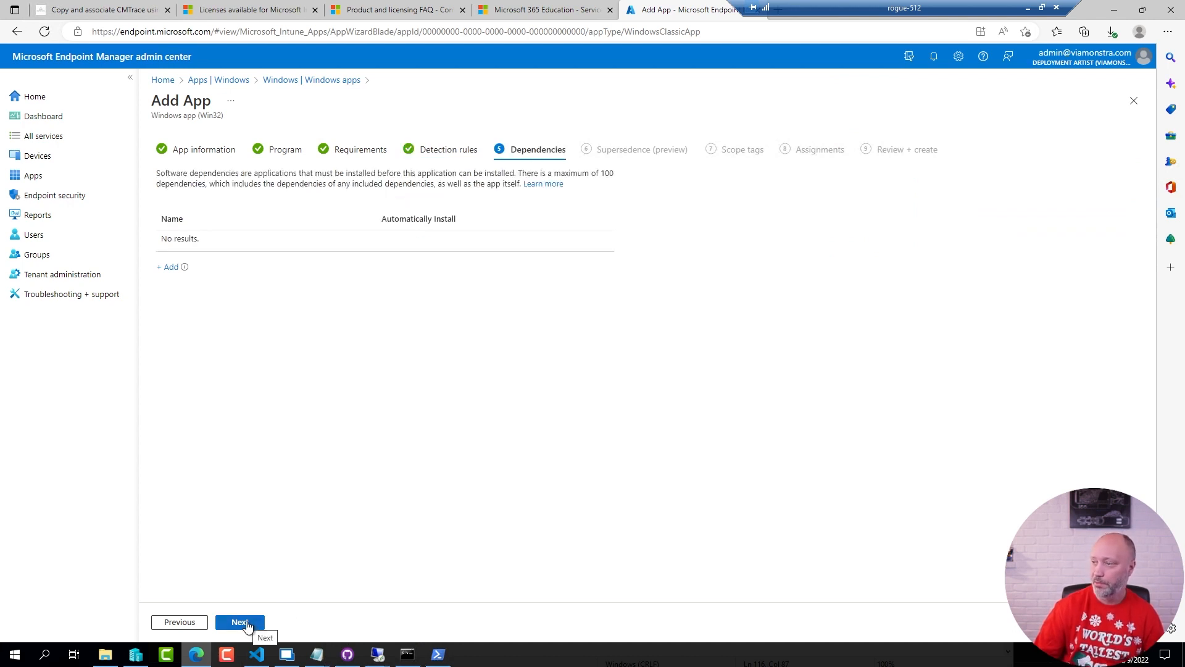
left_click(248, 626)
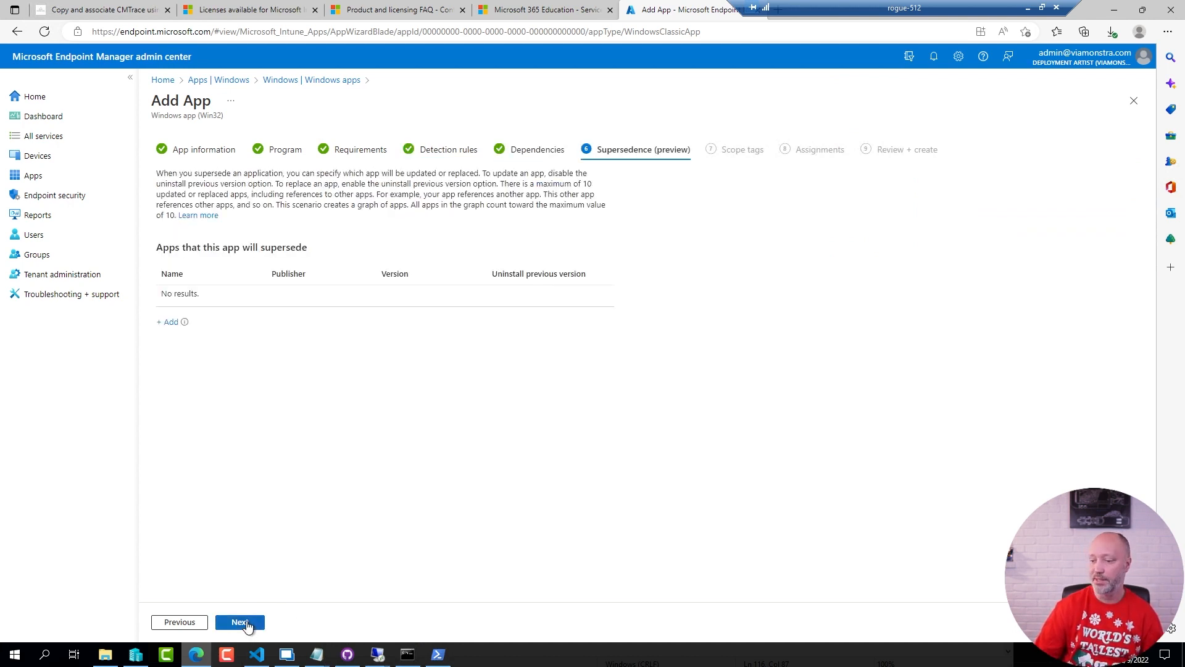
left_click(247, 626)
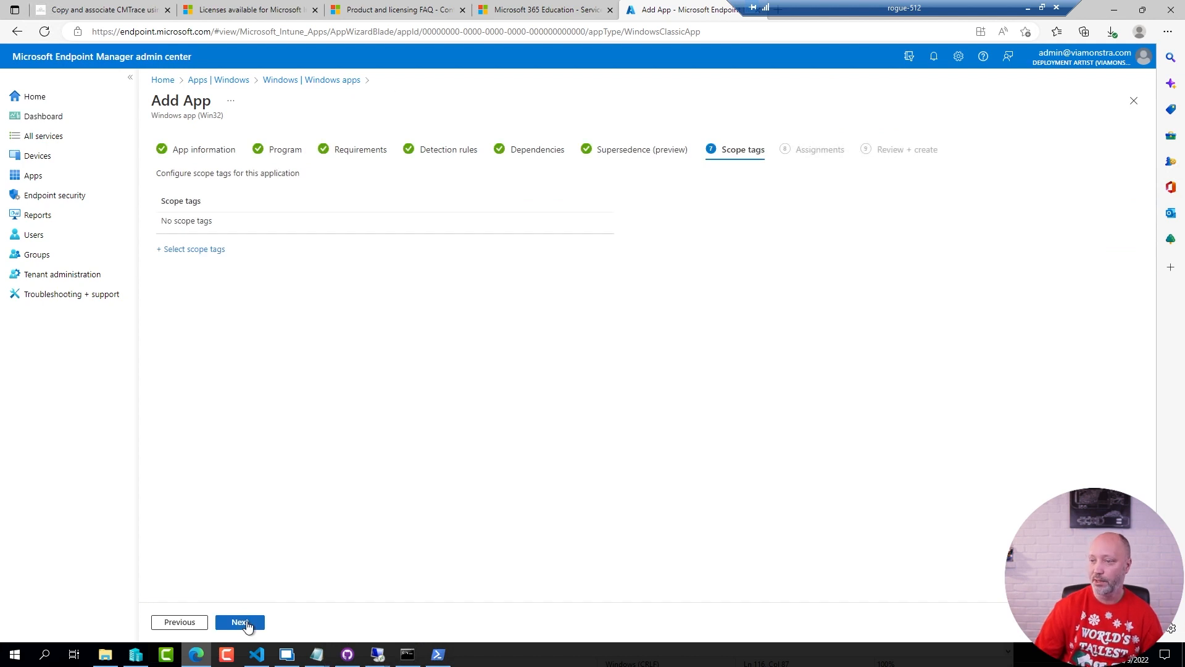
left_click(247, 626)
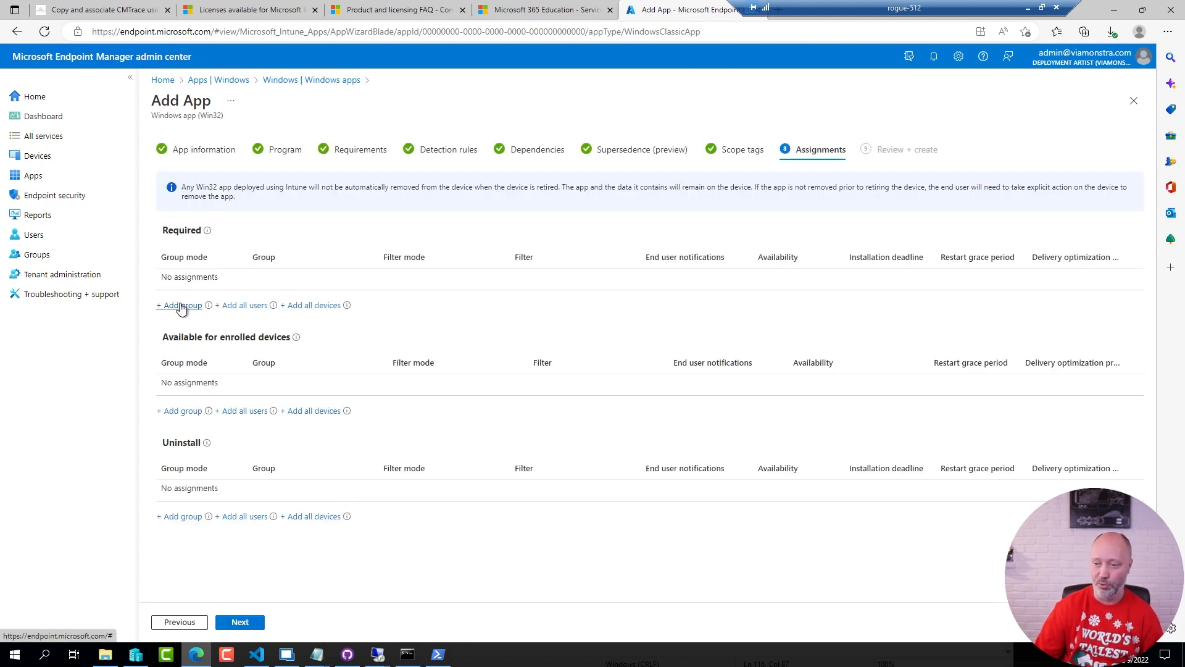
Assign the app as Required to the Demo Apps group
left_click(180, 306)
type("d")
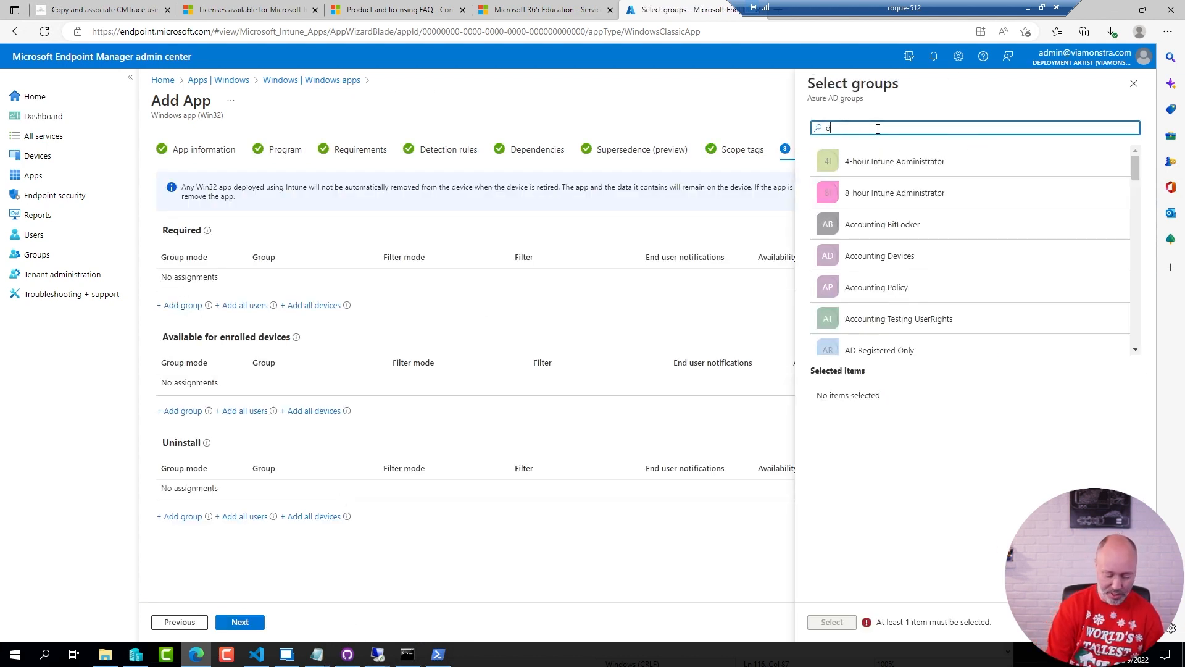
type("emo apps")
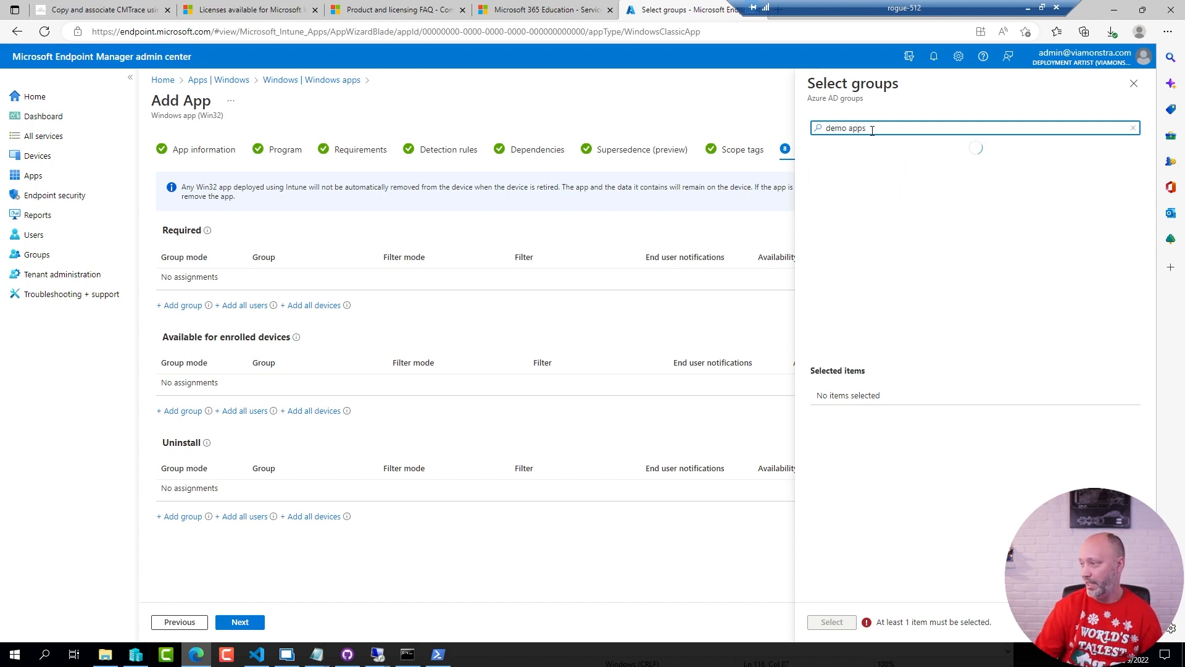
left_click(873, 172)
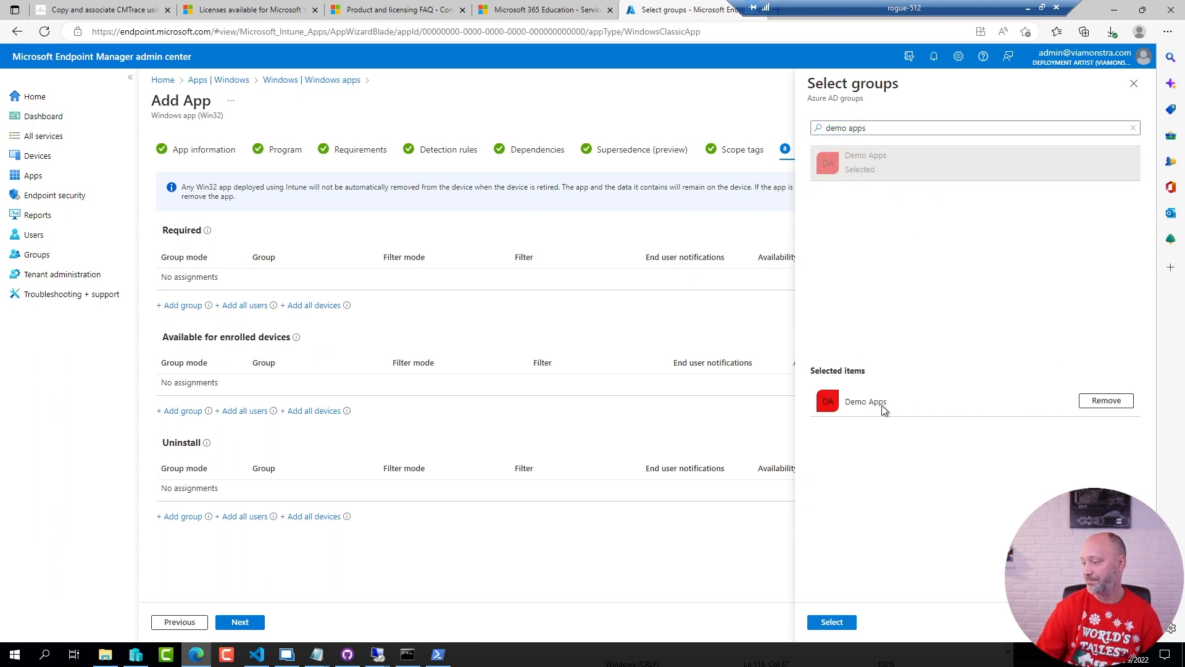
left_click(831, 623)
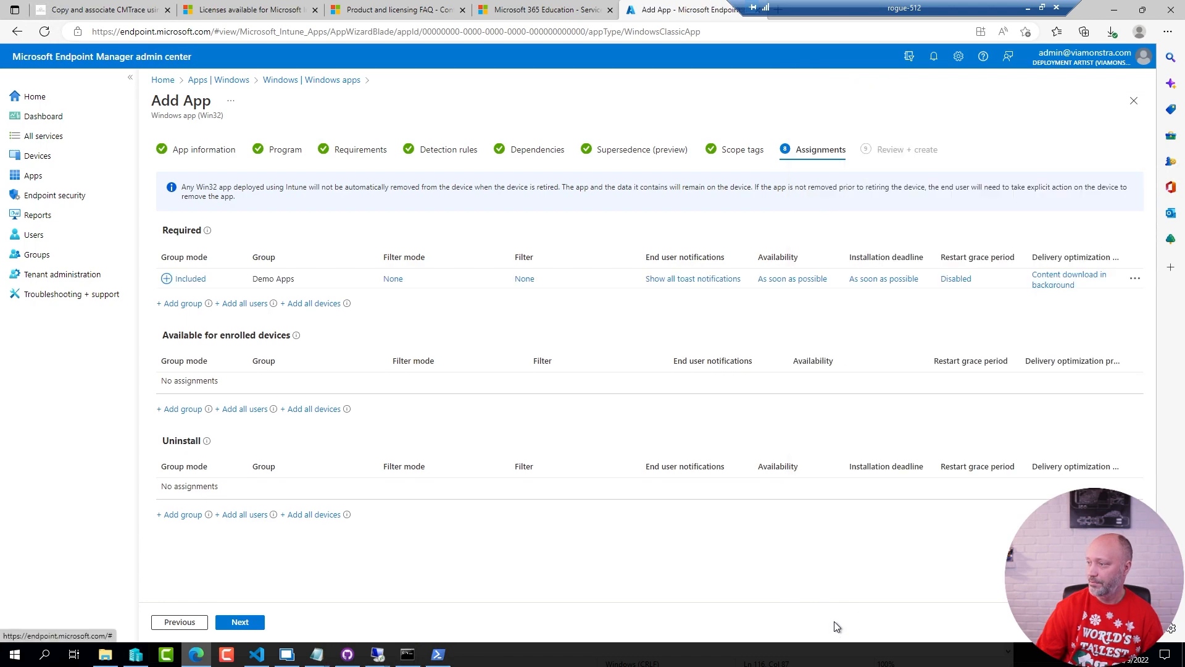
Continue to the review of the CMTrace app and create it
left_click(241, 623)
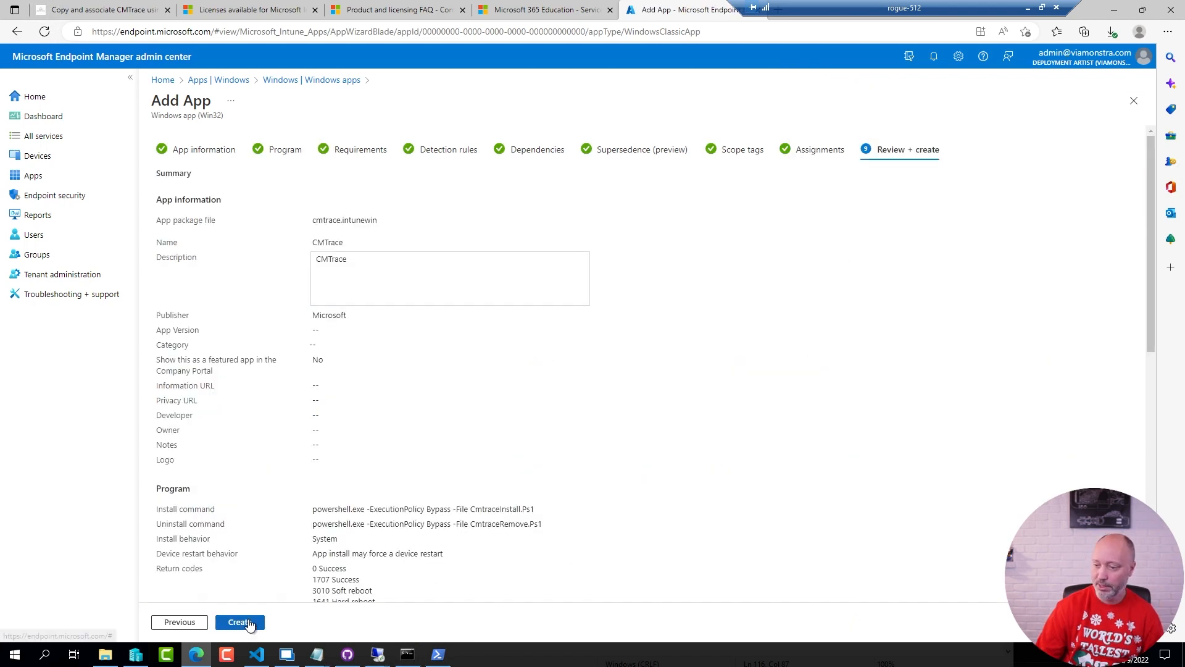
left_click(246, 623)
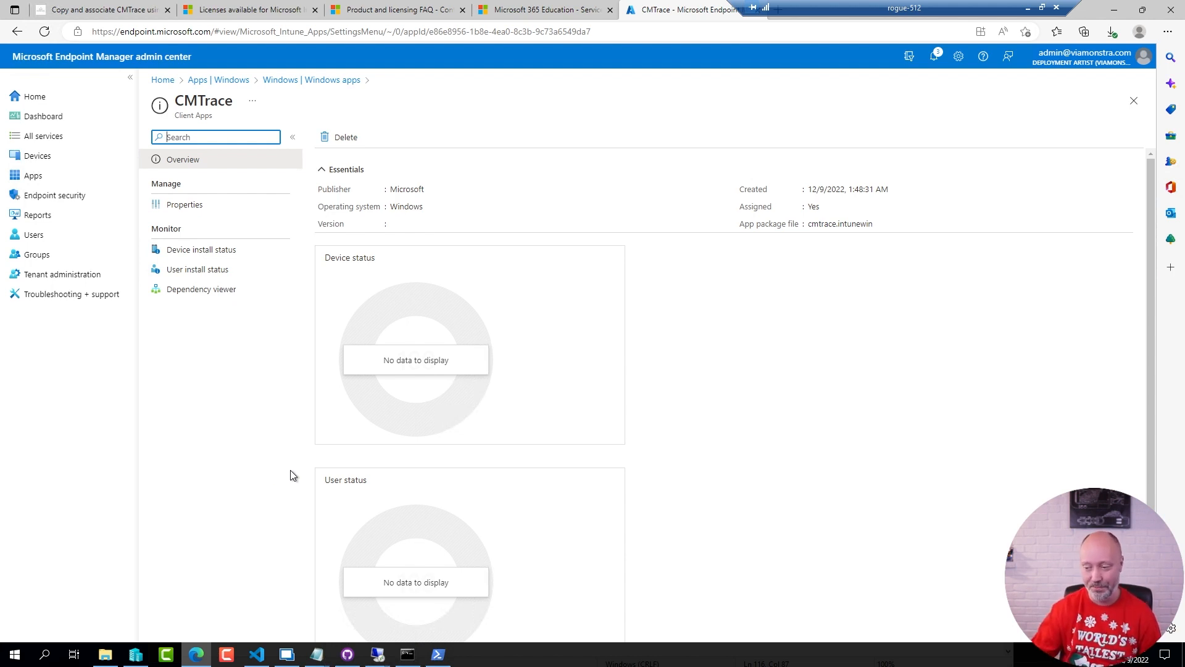
left_click(250, 462)
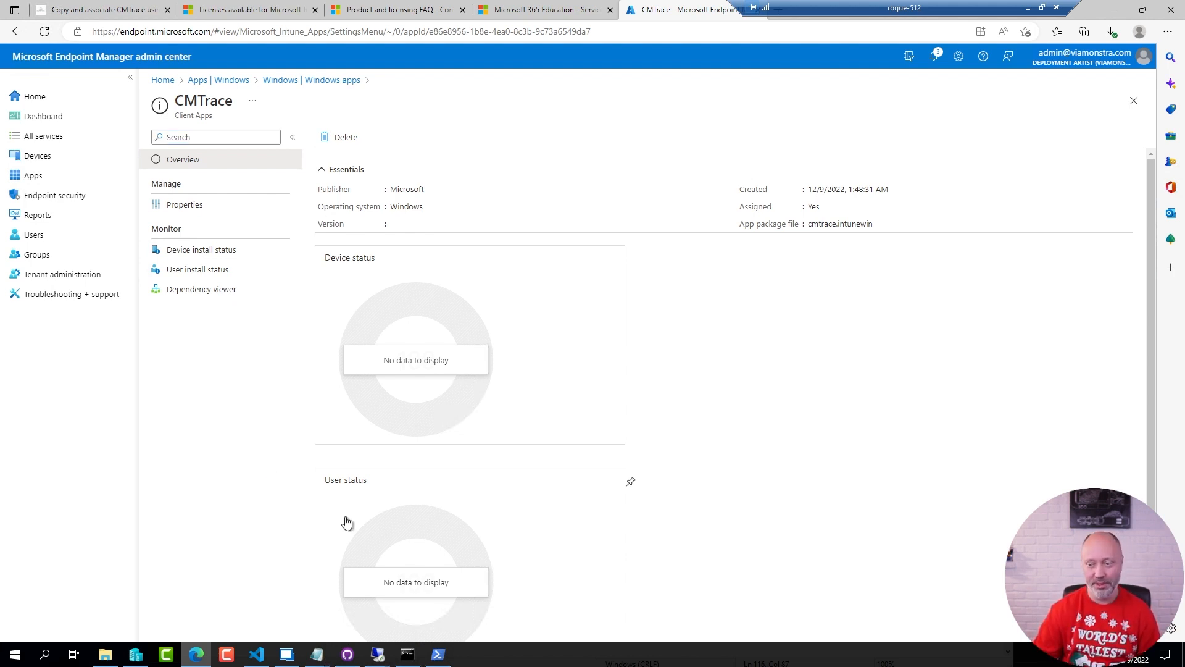
Switch to Remote Desktop Manager and open the Company Portal settings on the DELL-5320-001 client
left_click(286, 654)
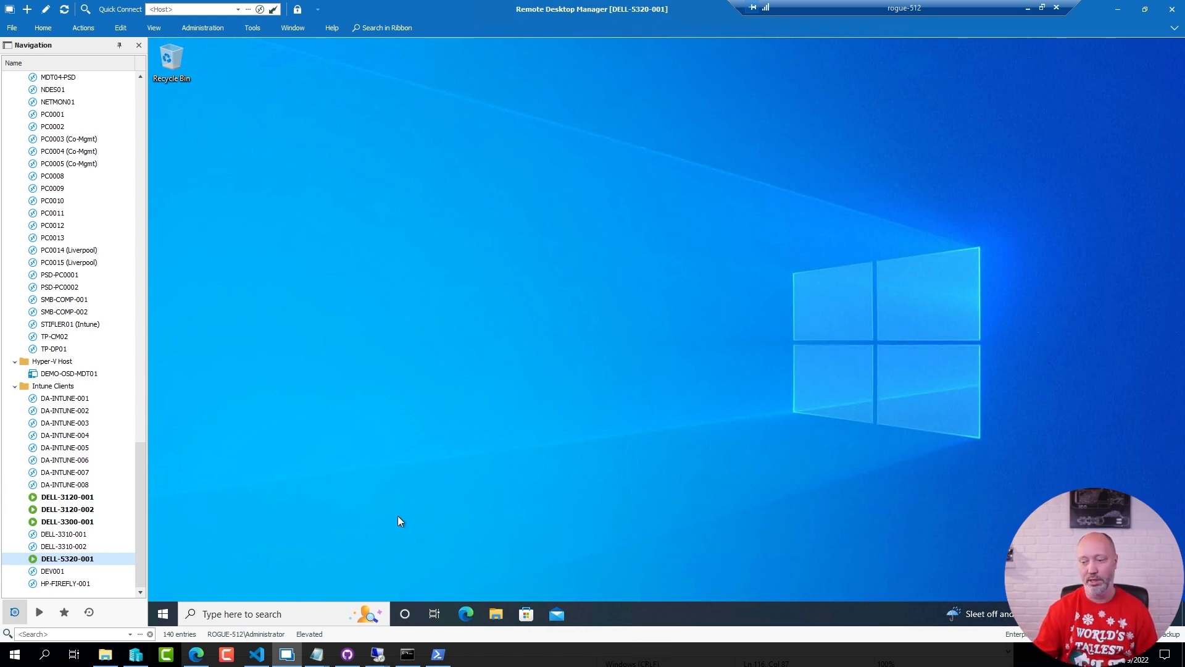
left_click(163, 614)
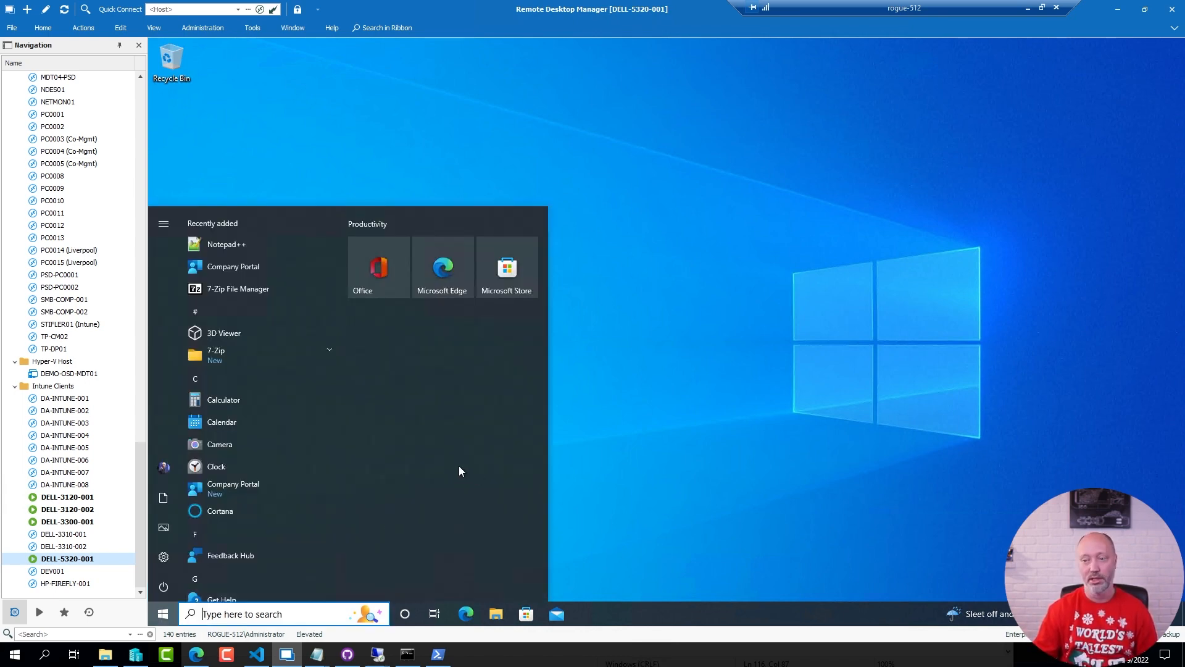
left_click(253, 268)
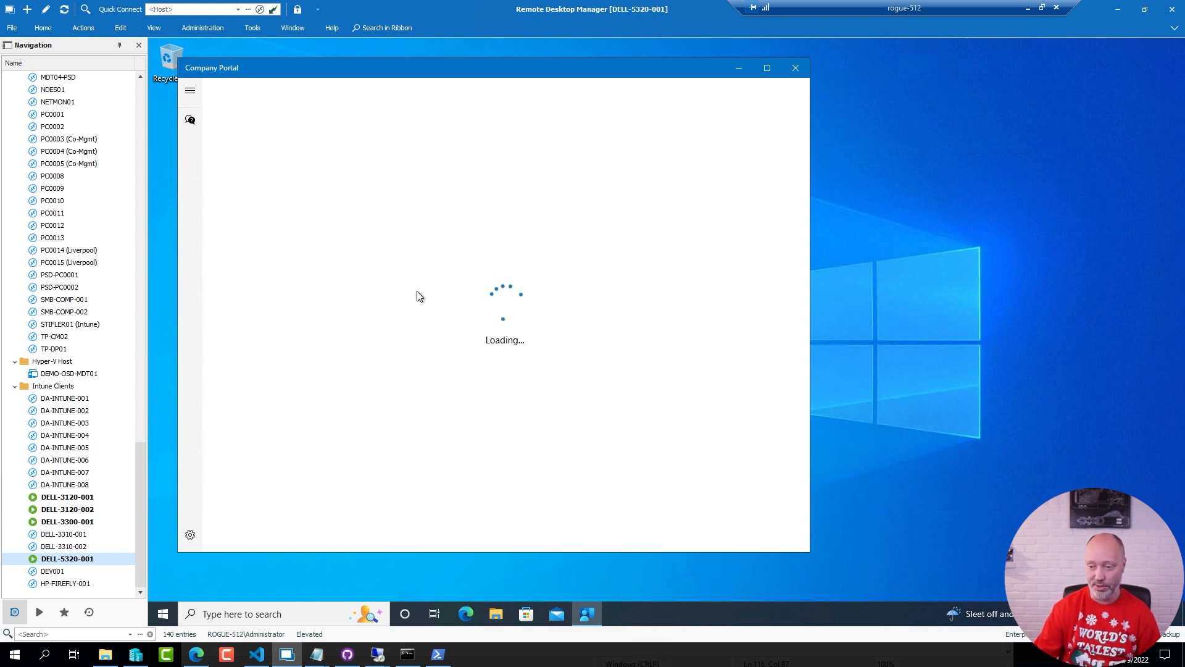
left_click(188, 537)
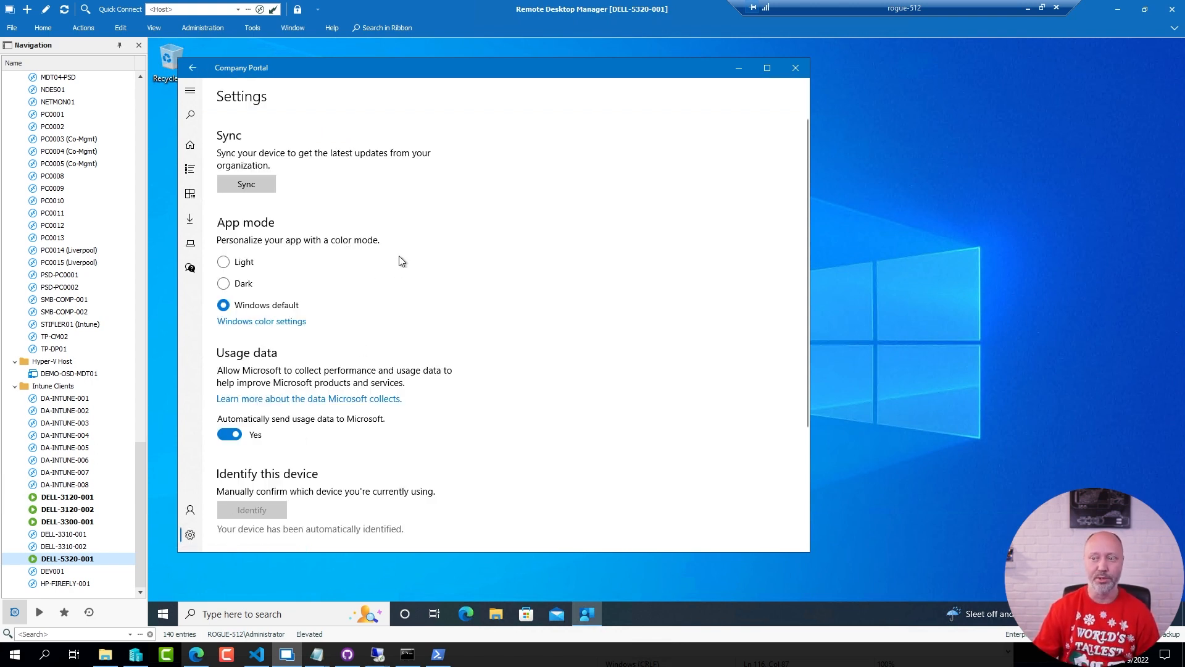
Sync the device with the organization and check its Windows notifications for the CMTrace installation, closing Company Portal
left_click(250, 185)
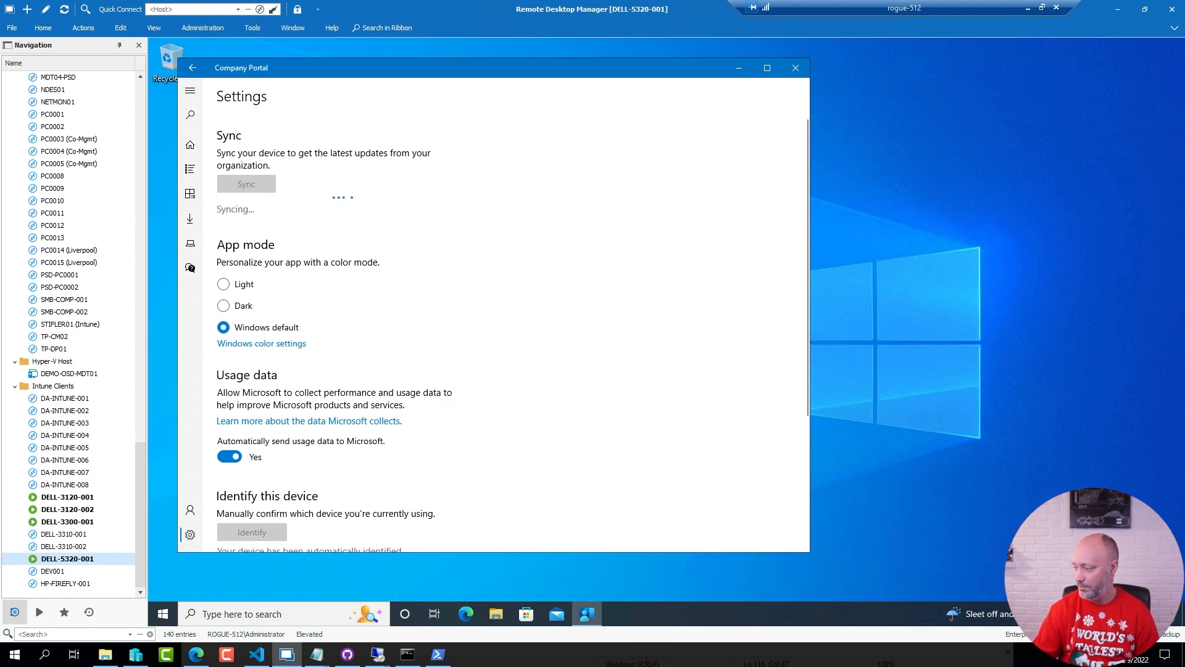
left_click(1166, 614)
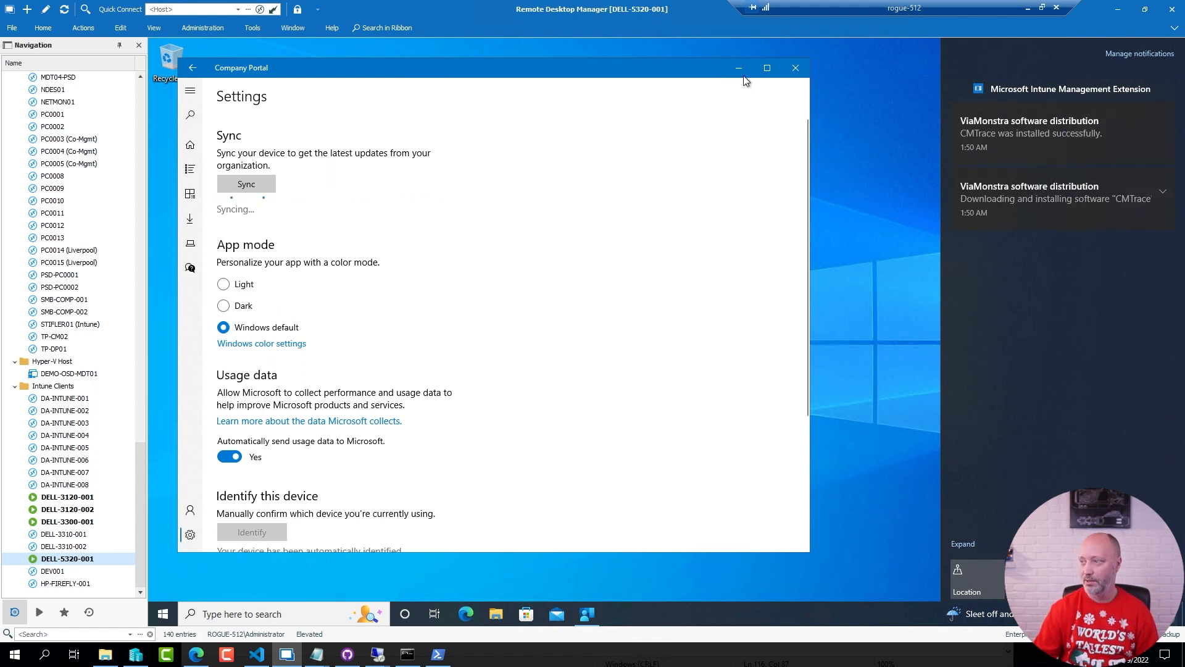
left_click(795, 69)
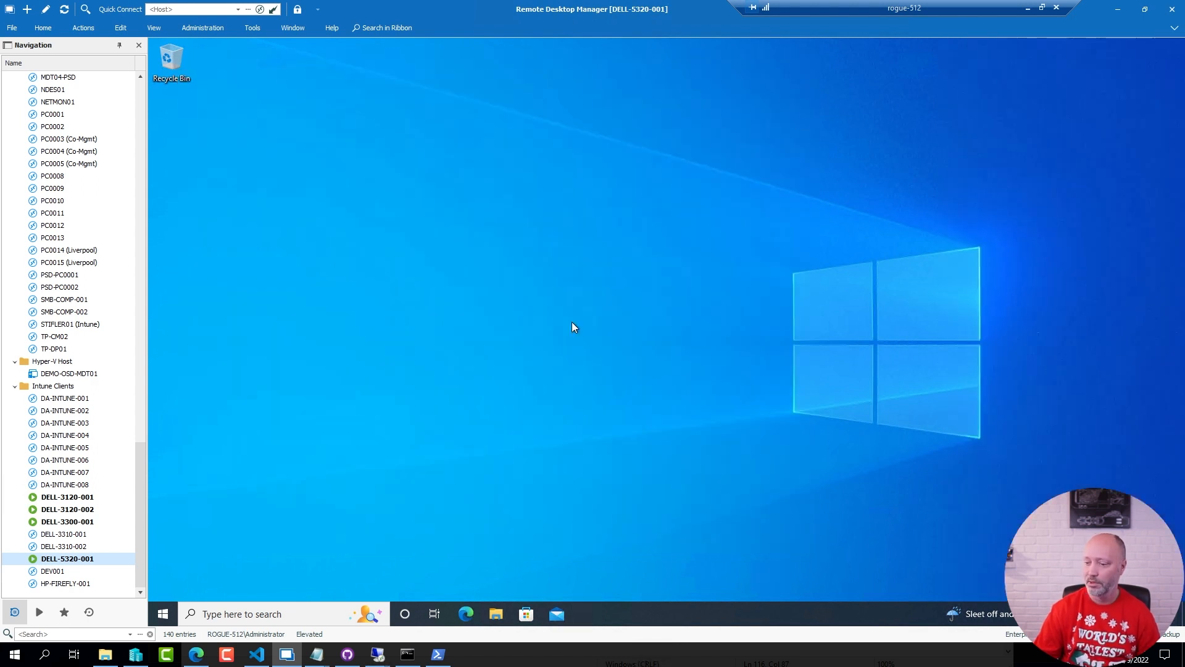
Run c:\Windows\CMTrace.exe on the client to test the installed tool
key("super+r")
type("c:\\")
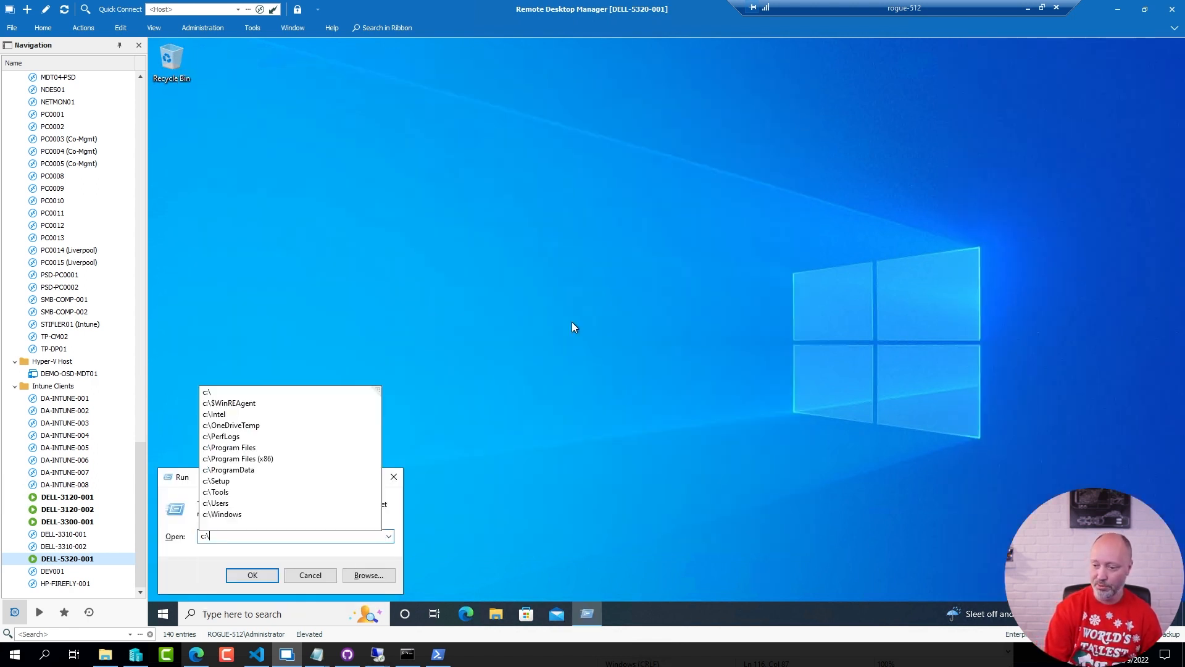
type("Windows\\")
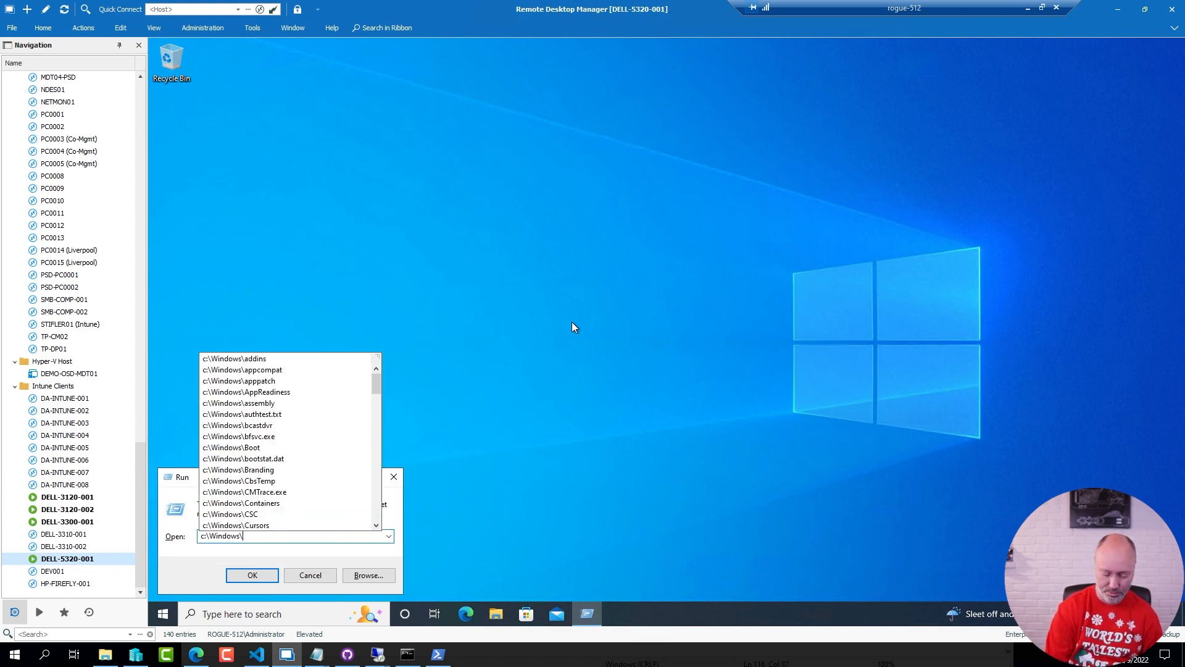
type("cmtrace")
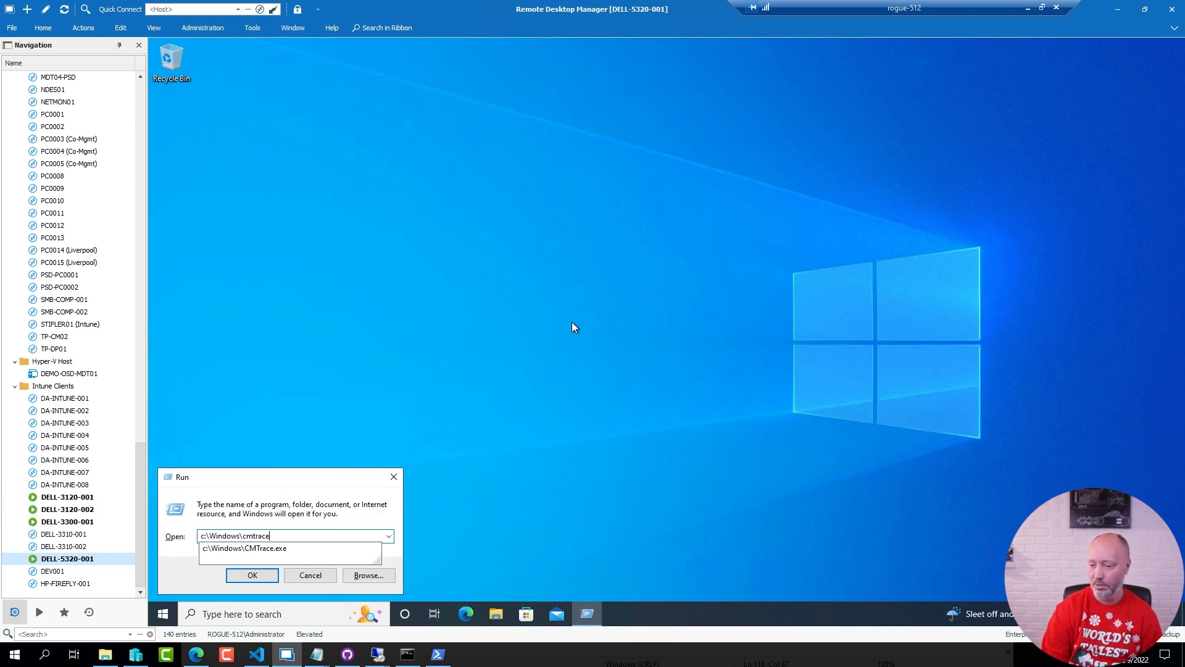
key("Down")
key("Return")
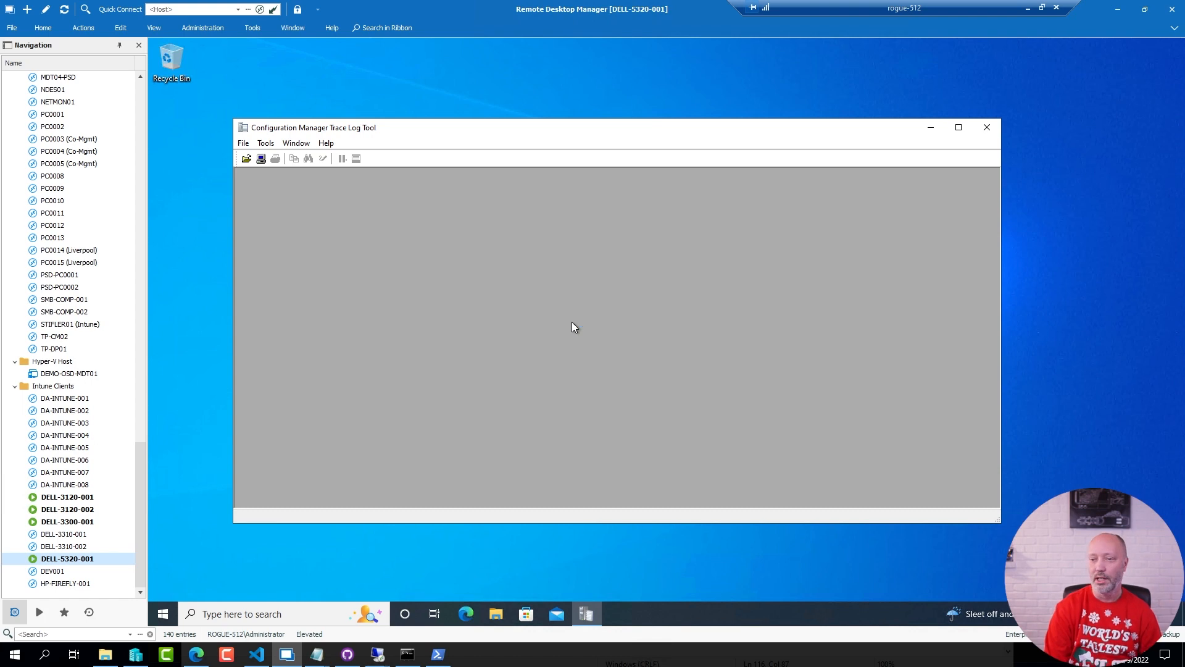